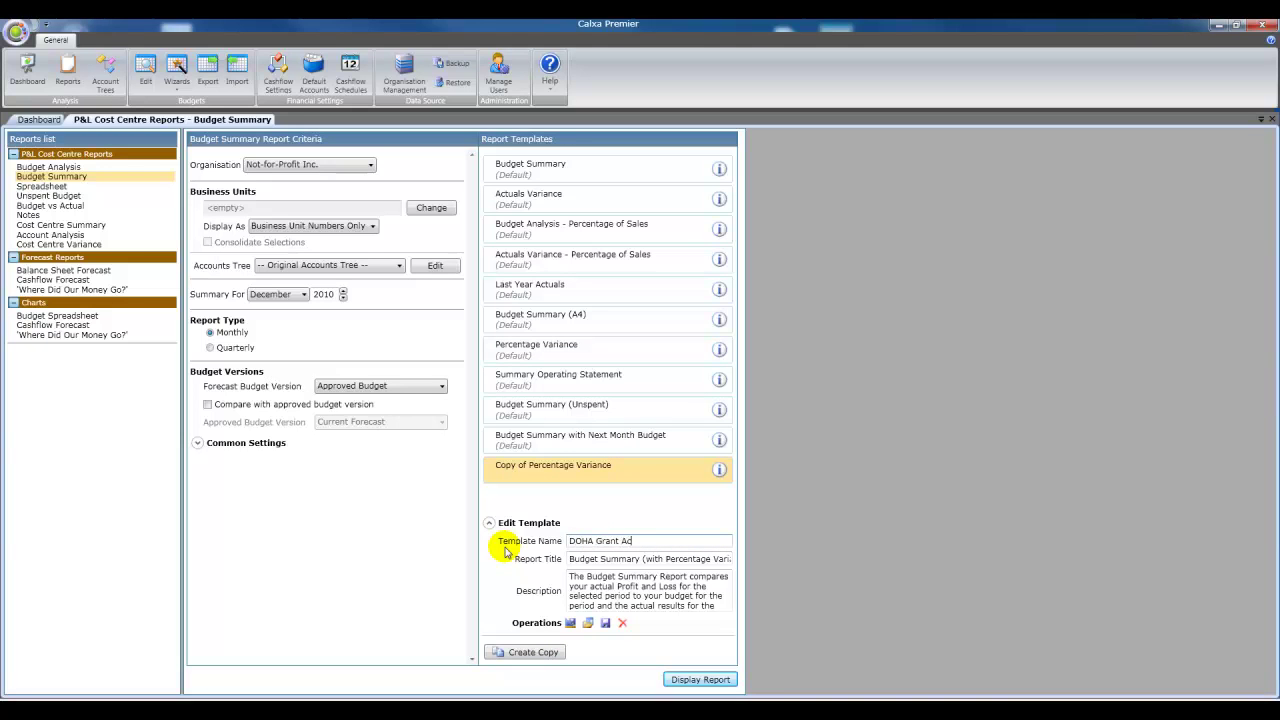
Set both the copied template's name and its report title to "DOHA Grant Acquittal"
text(OHA Grant Acquittal)
drag(661, 538, 802, 545)
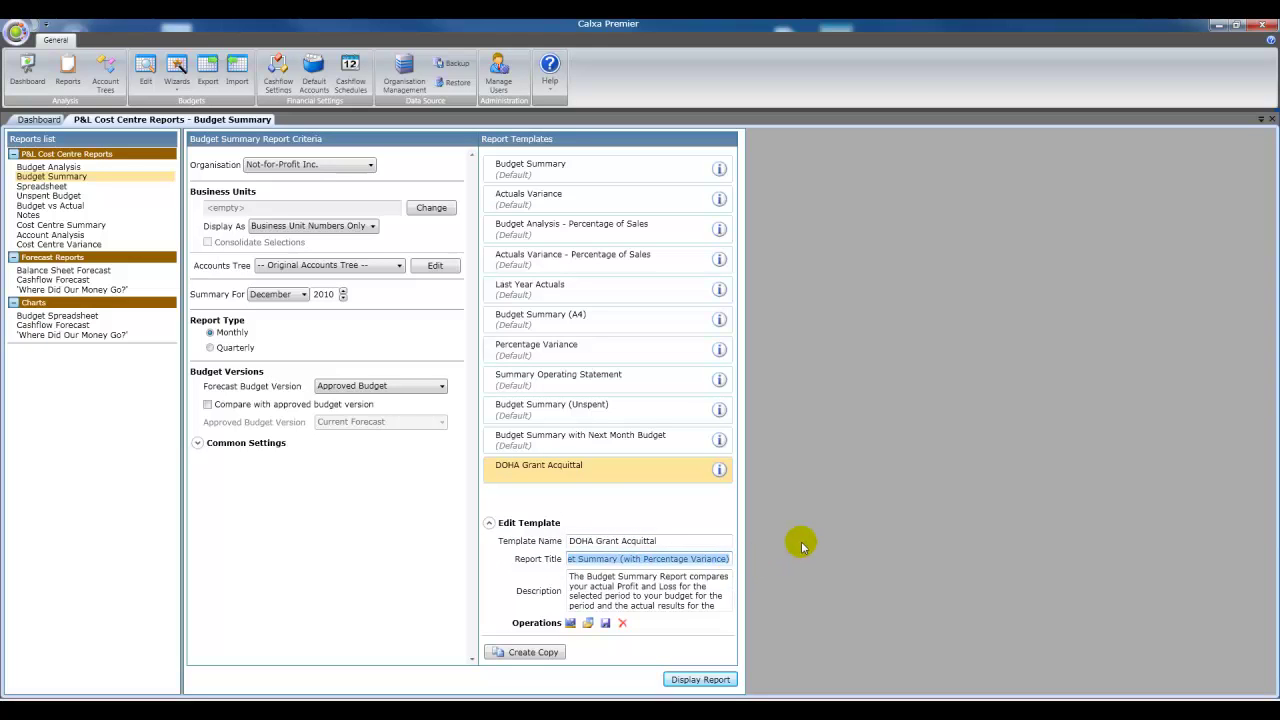
text(DOHA Grant Acquittal)
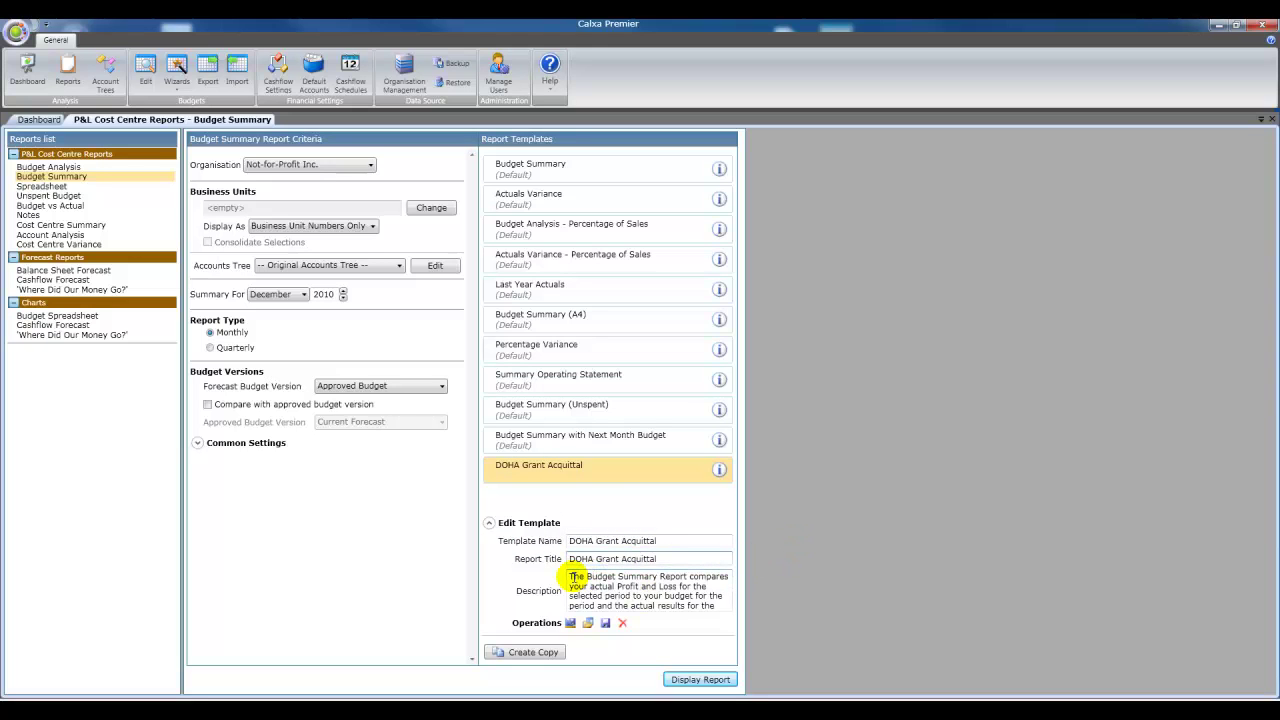
Replace the template description with "Customised report for DOHA Grant Acquittal" and open the template for design editing
drag(572, 578, 686, 648)
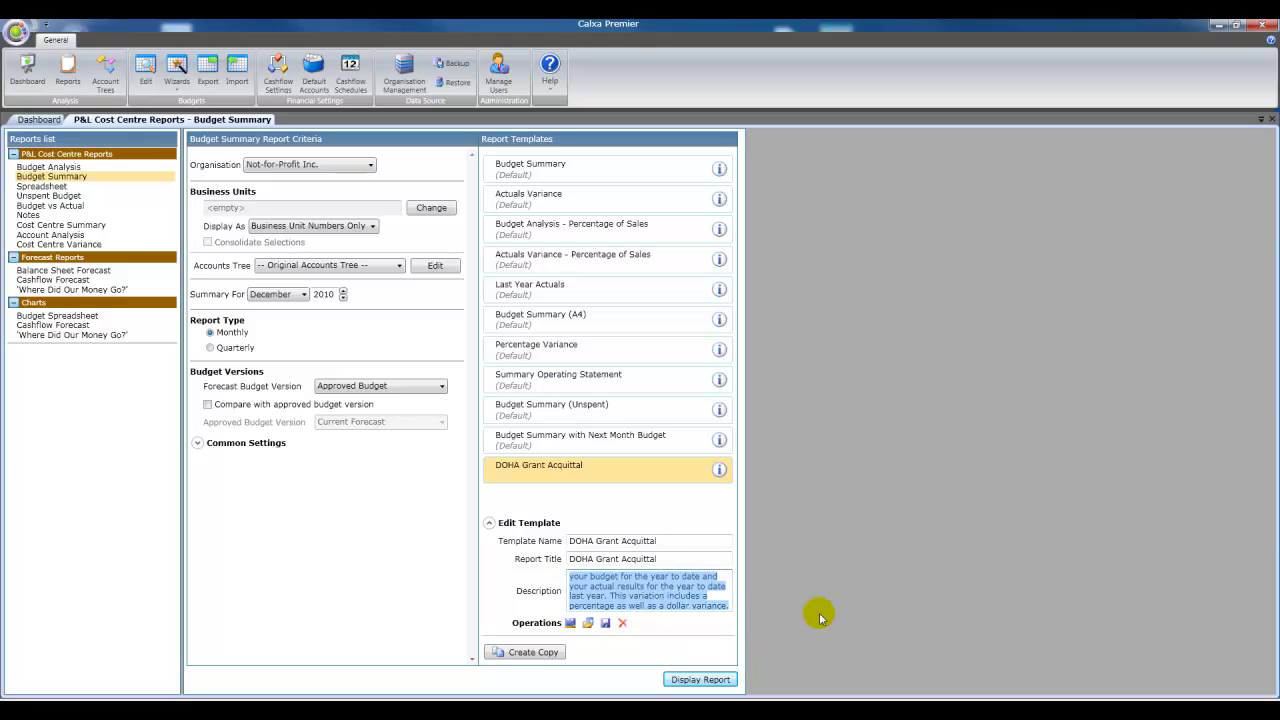
text(Customised report for DOHA Grant)
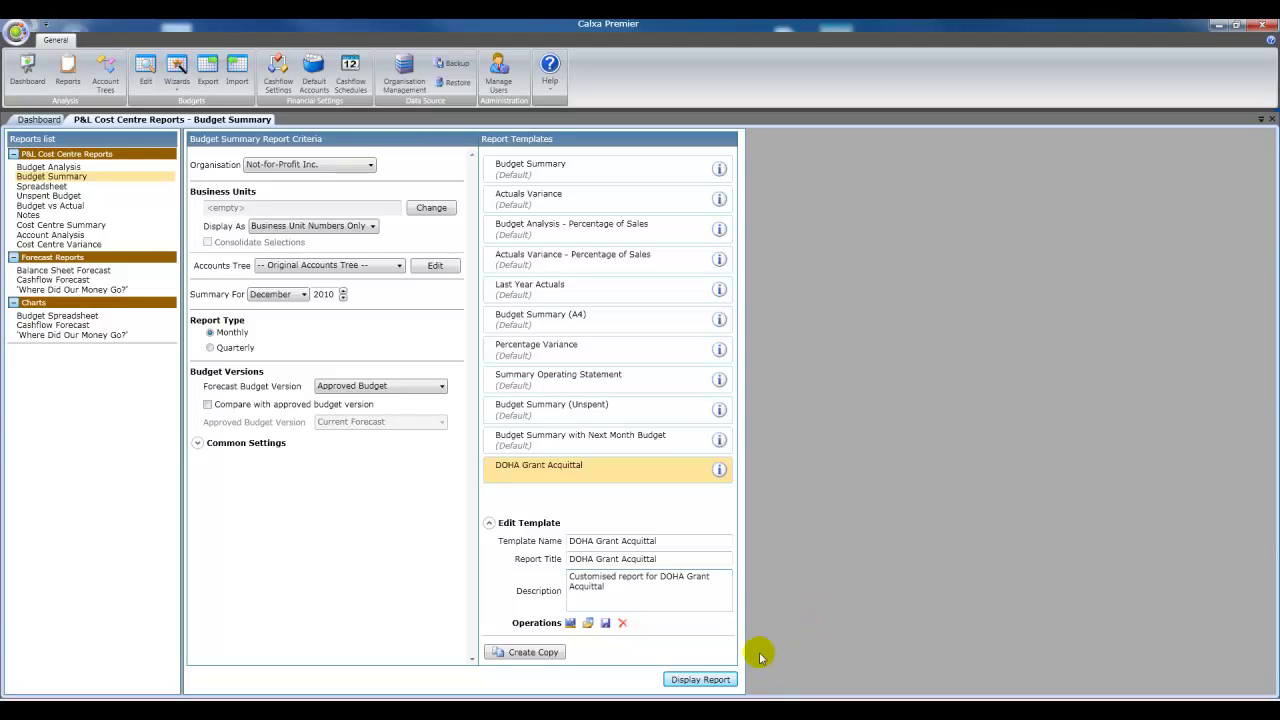
click(569, 623)
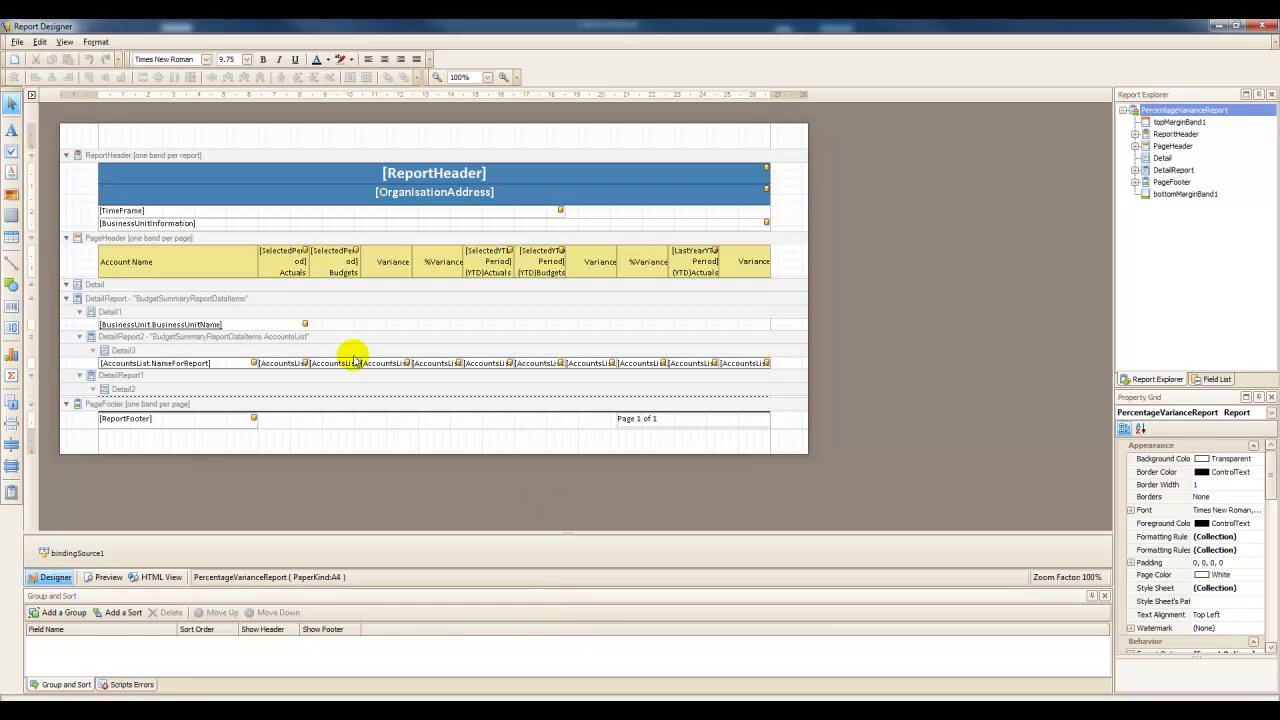
Bind the first amount cell after the account name in the Detail3 row to the LastYearActuals field
click(300, 363)
click(304, 364)
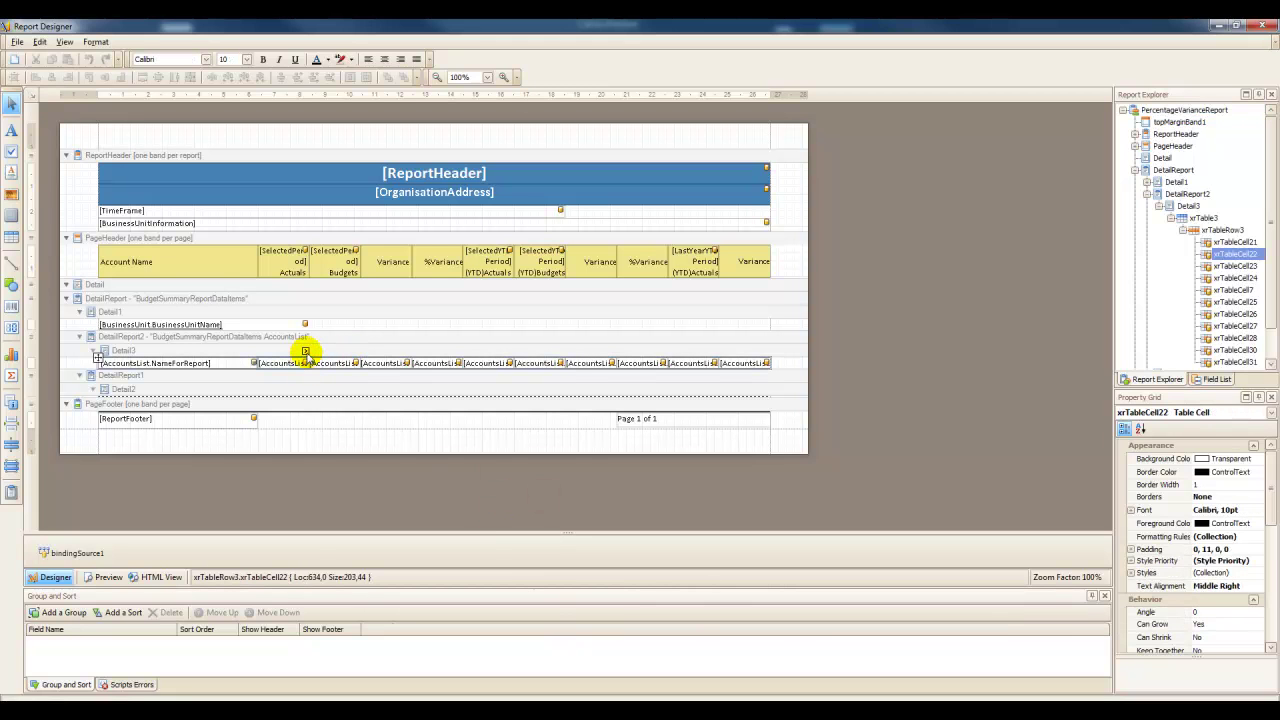
click(305, 351)
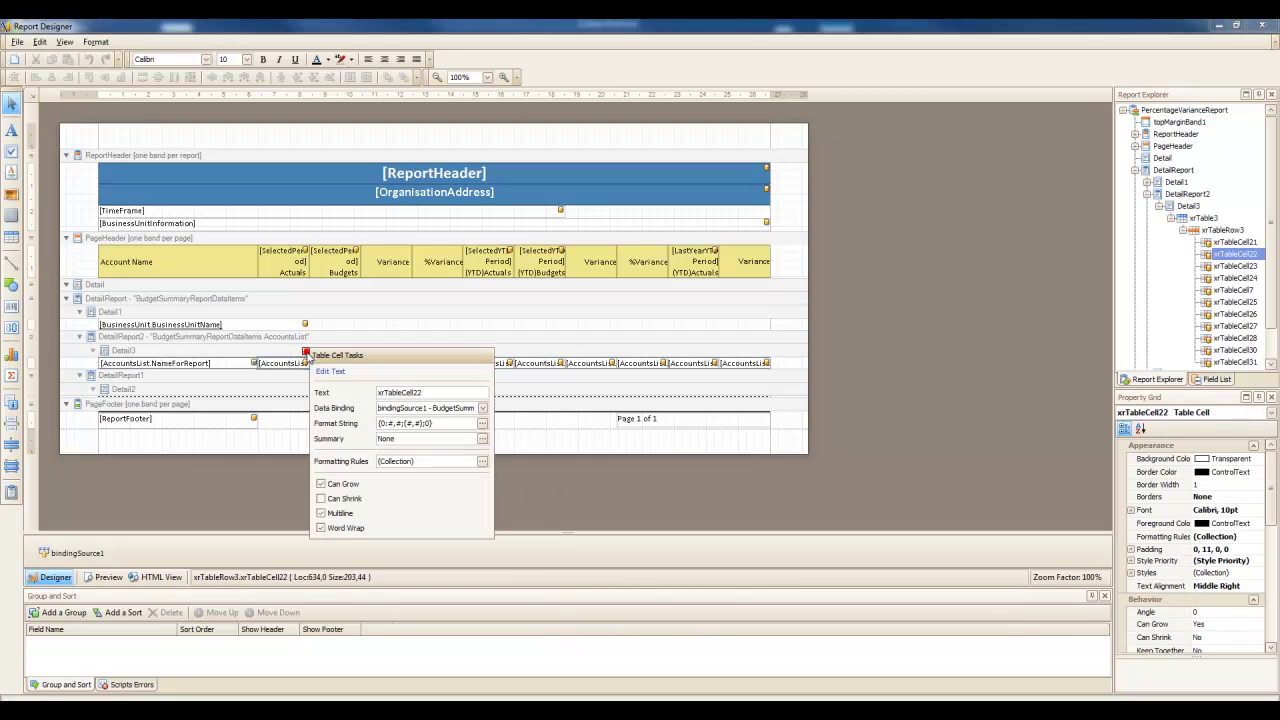
click(483, 409)
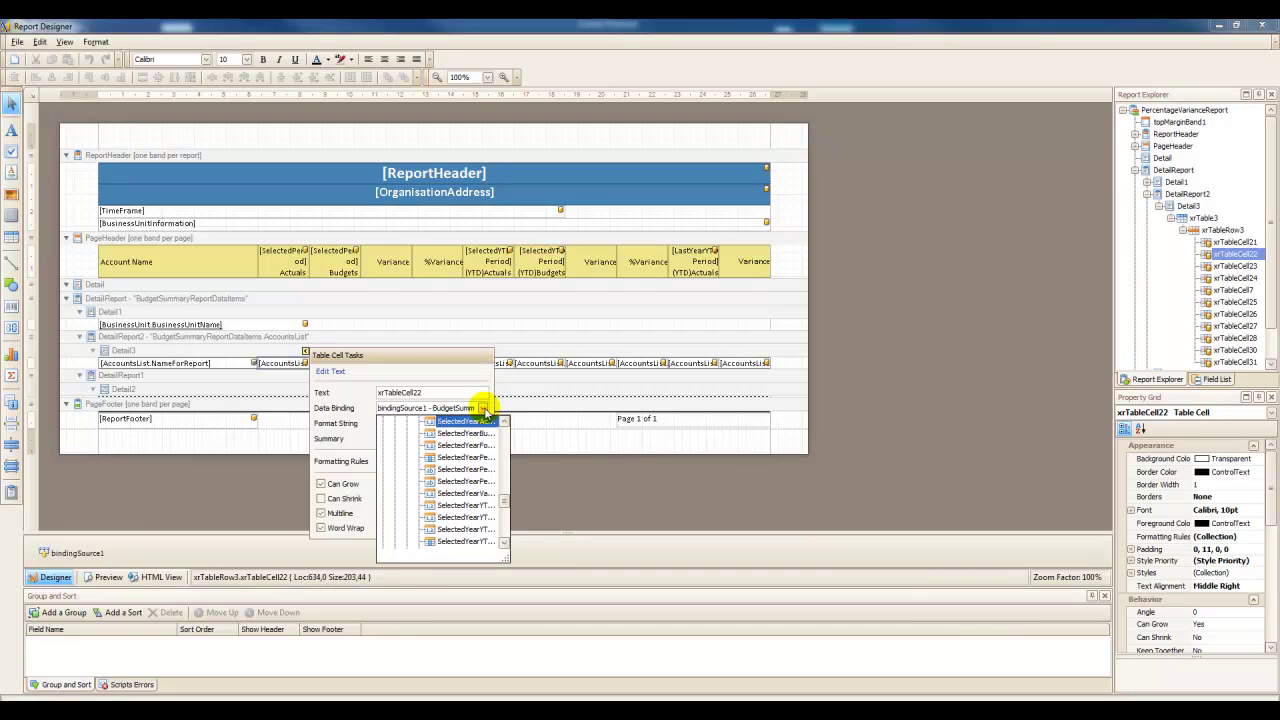
scroll(505, 492, up, 2)
drag(505, 492, 507, 474)
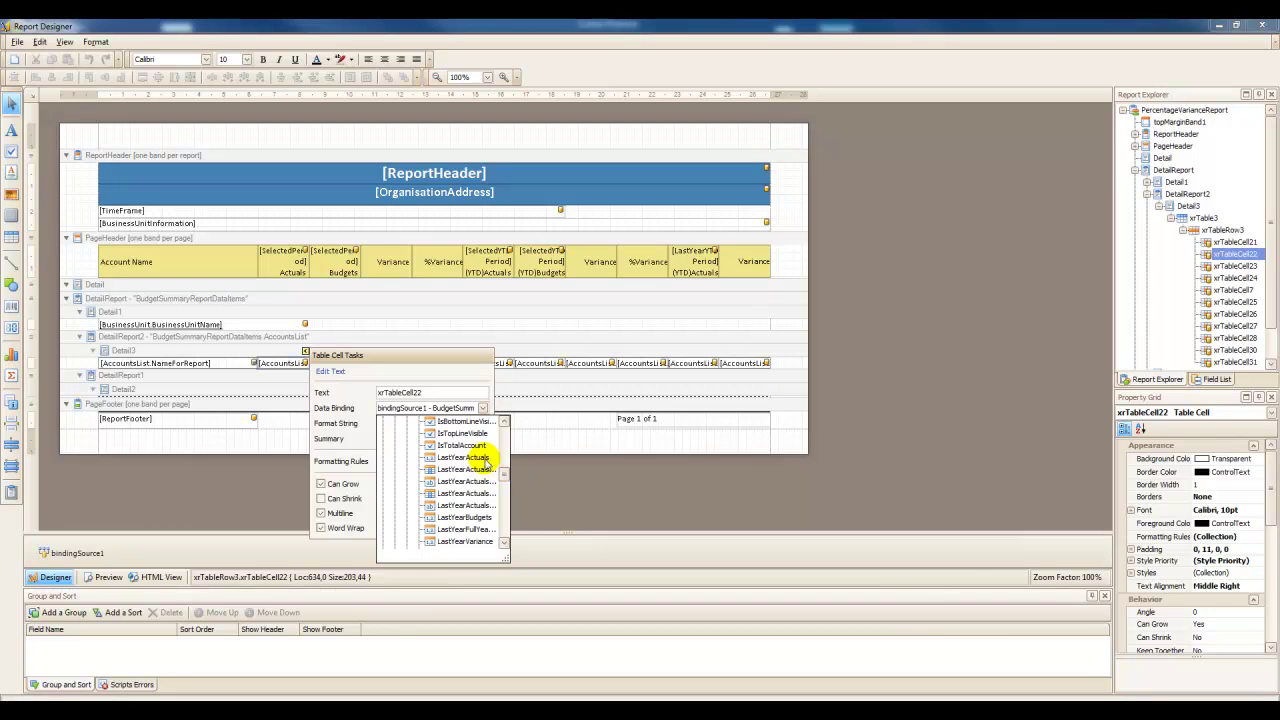
click(484, 462)
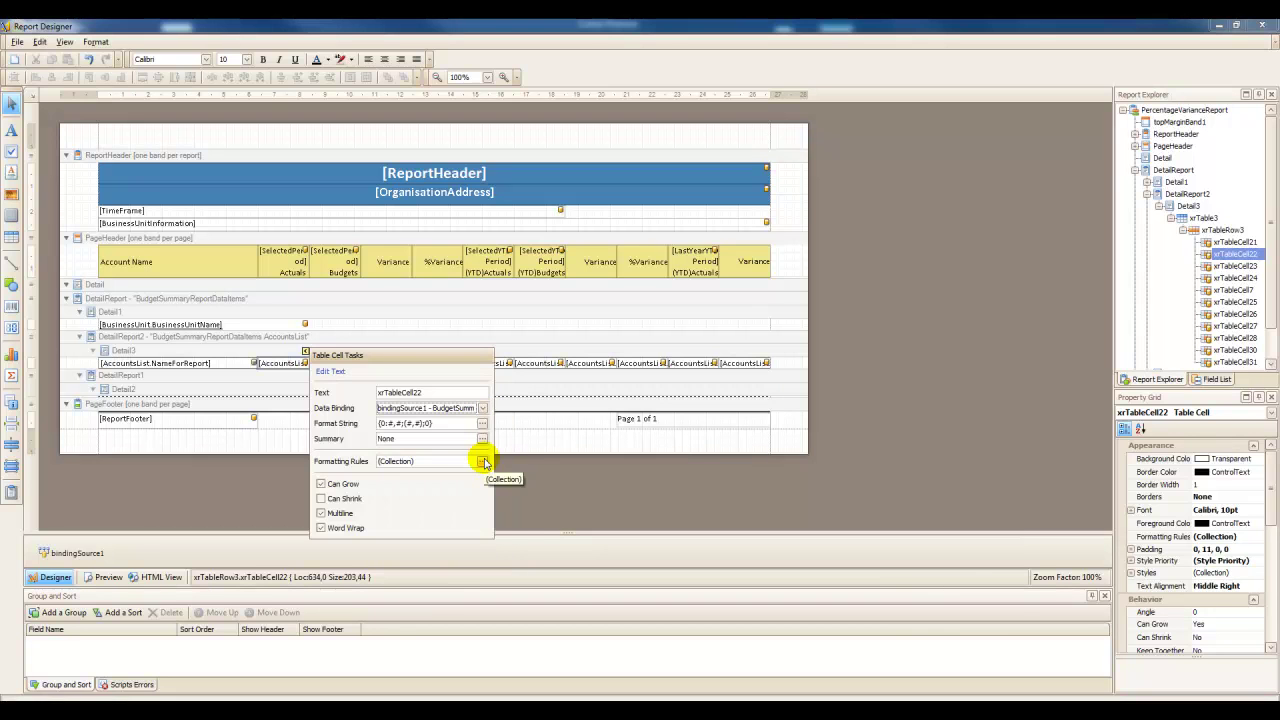
click(305, 352)
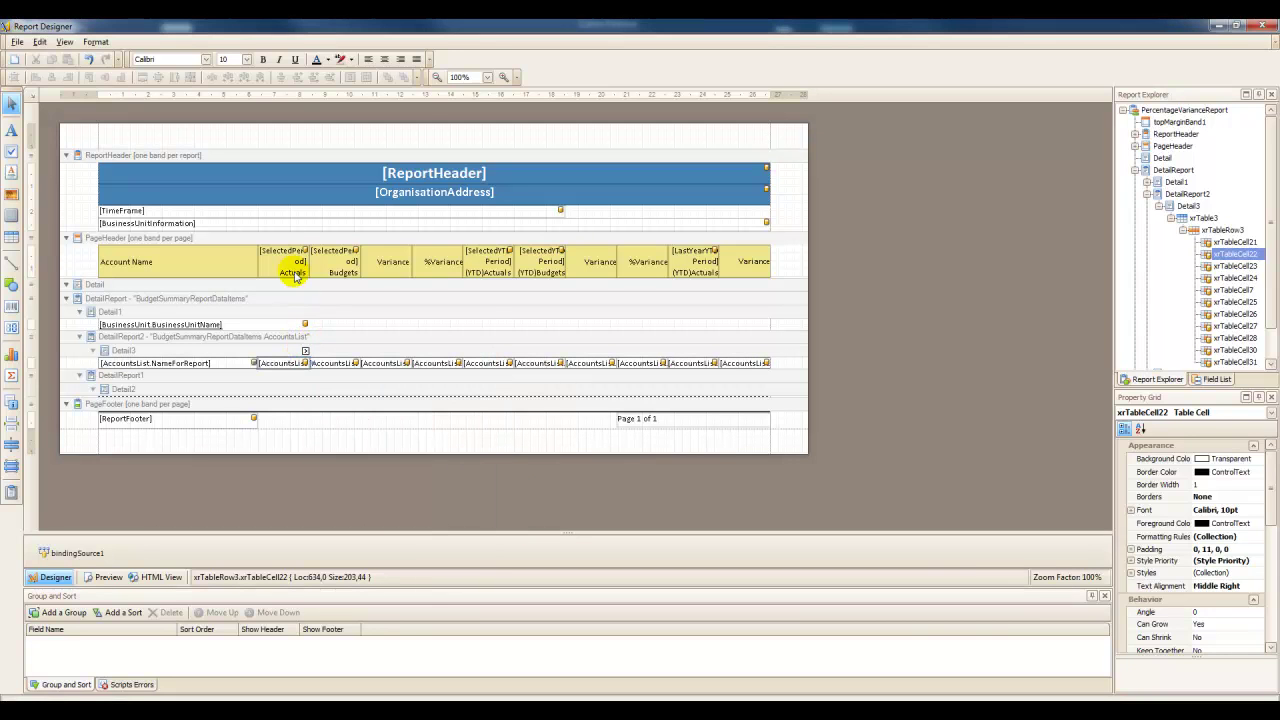
Change the page header text of the first amount column to "Last Year Actuals"
click(288, 260)
click(305, 240)
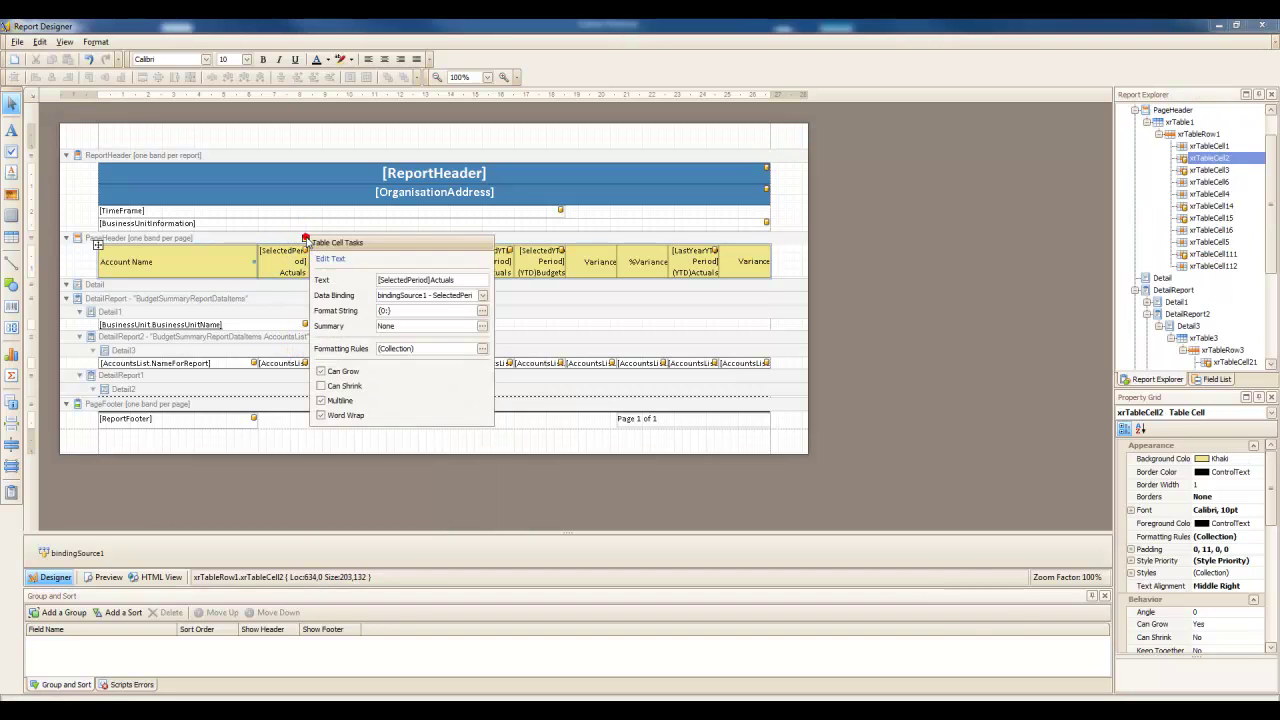
drag(458, 280, 330, 272)
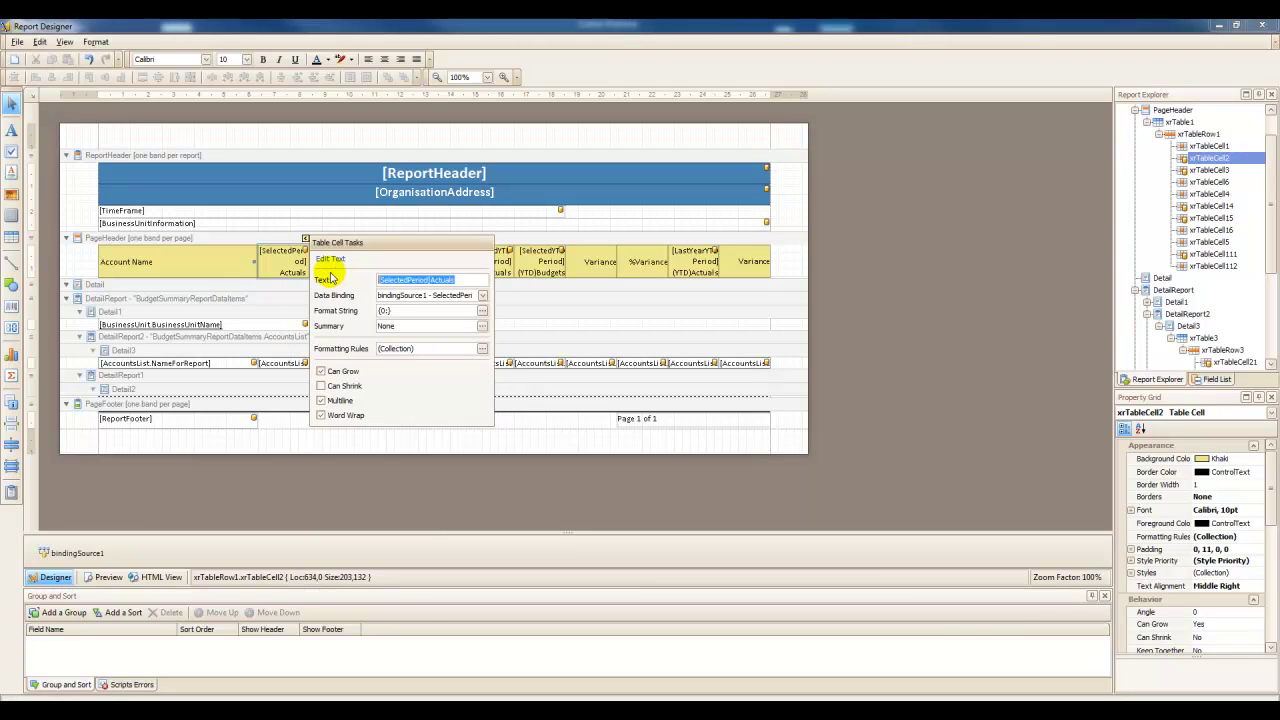
text(L)
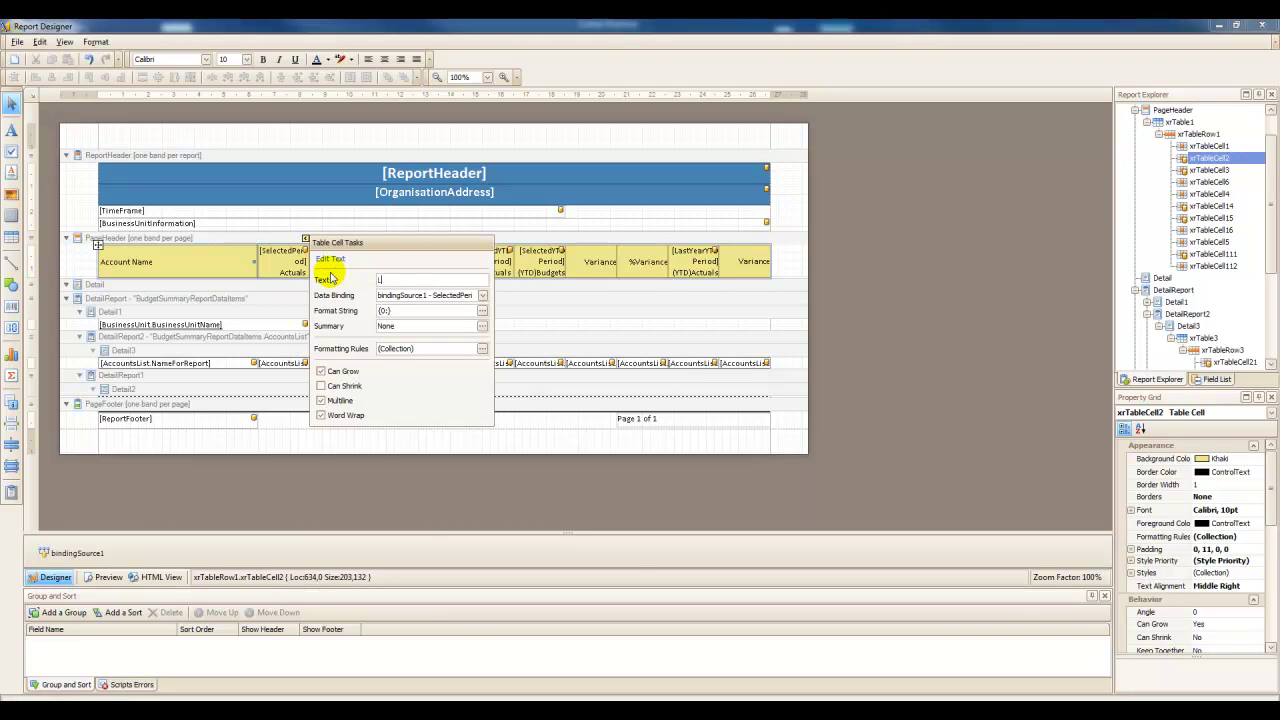
text(ast Year Actuals)
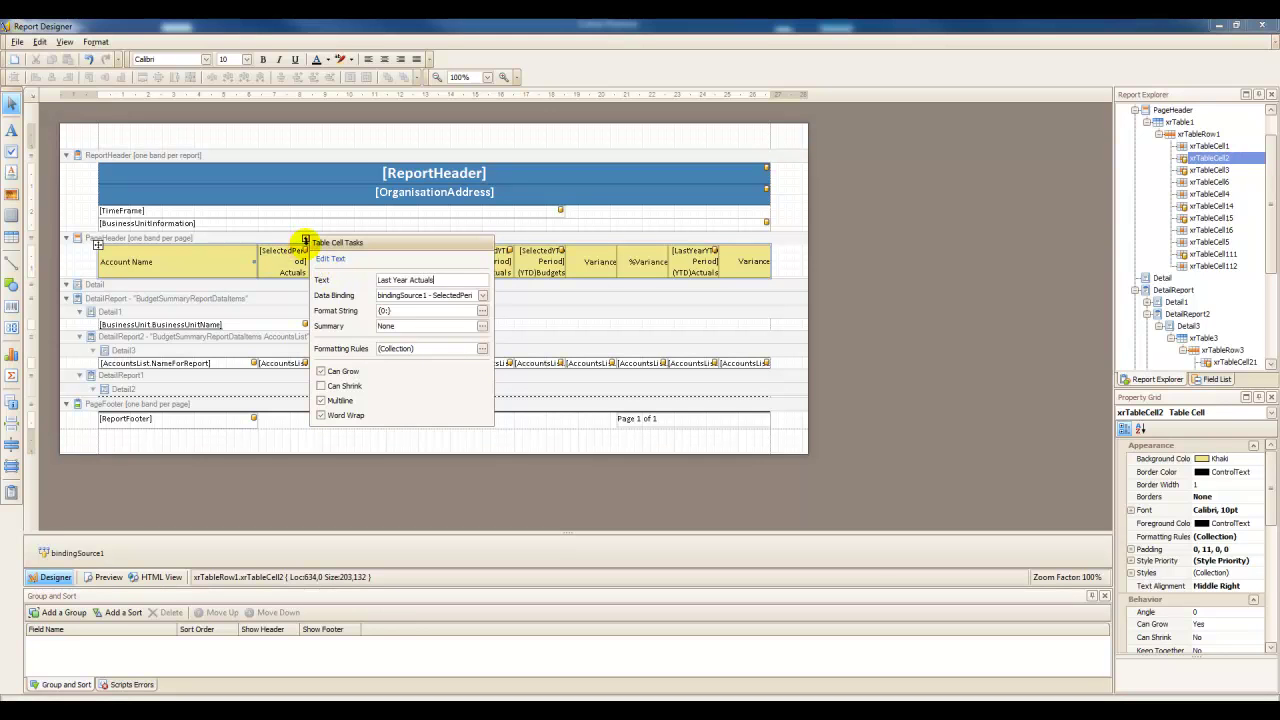
click(305, 241)
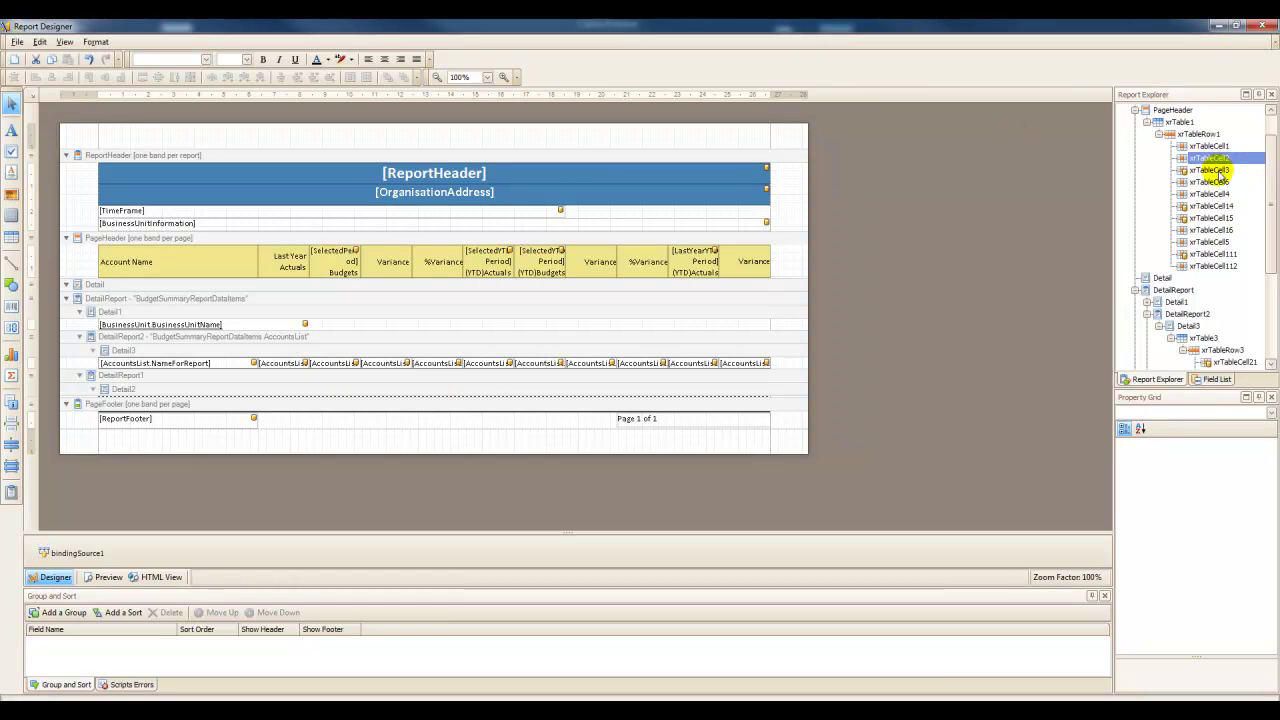
Show the report's field list and widen it so the full field names are readable
click(1215, 380)
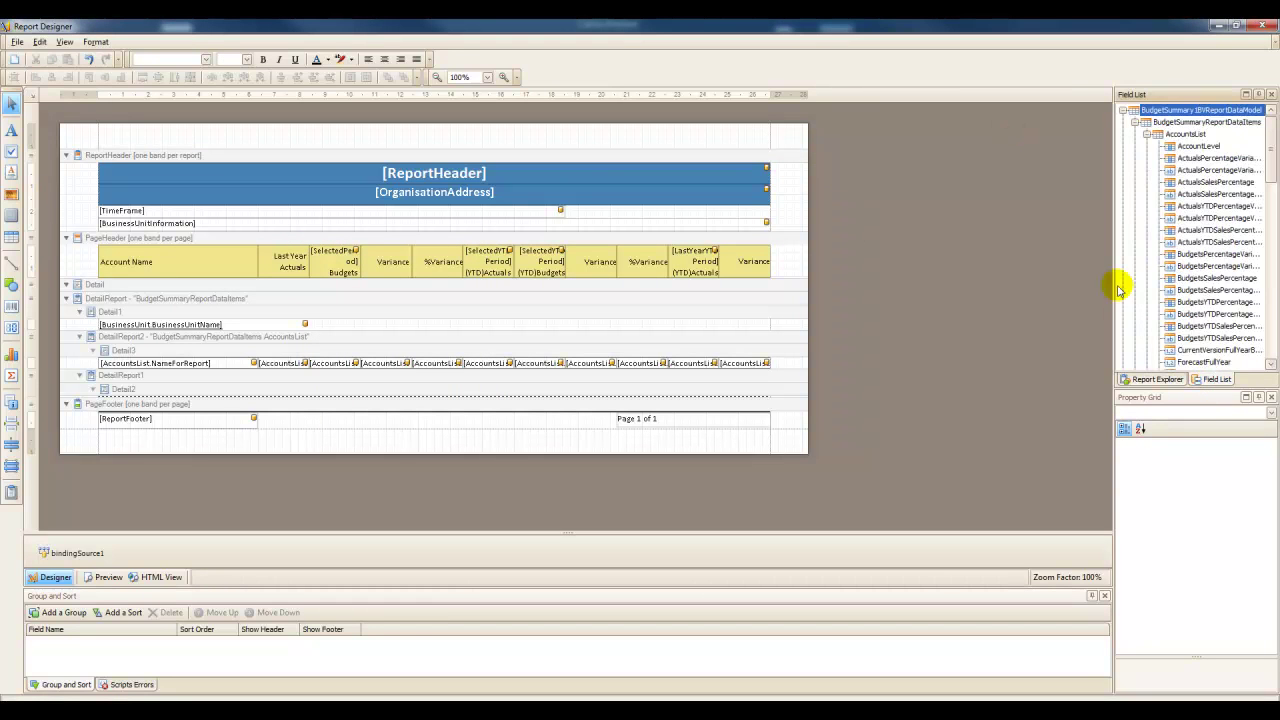
drag(1112, 287, 918, 284)
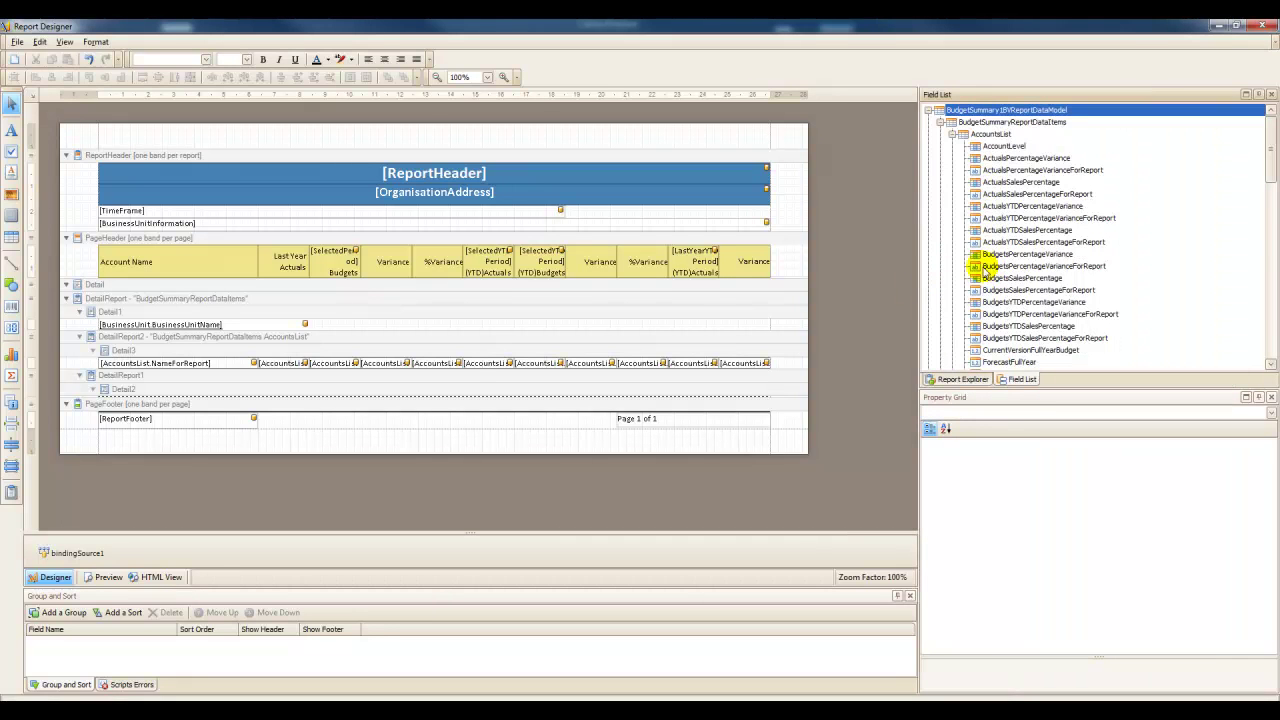
click(467, 366)
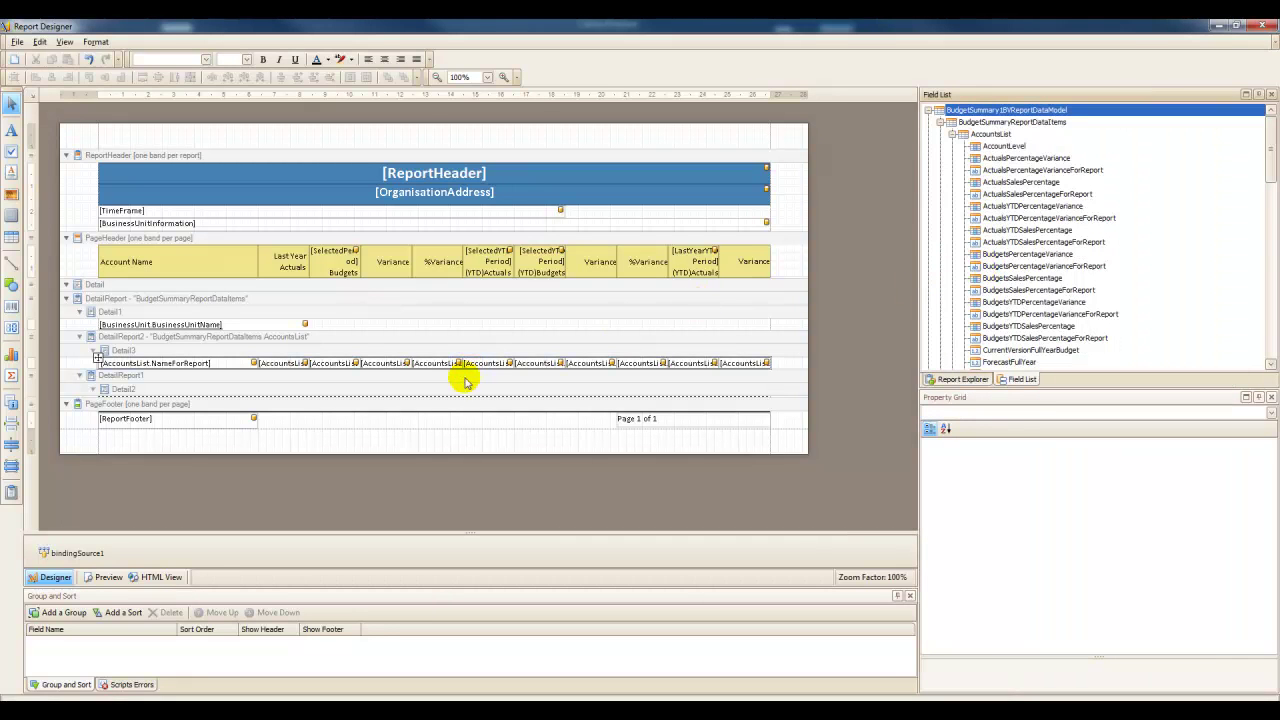
Bind the second amount cell in the Detail3 row to the FullYearBudget field
click(345, 362)
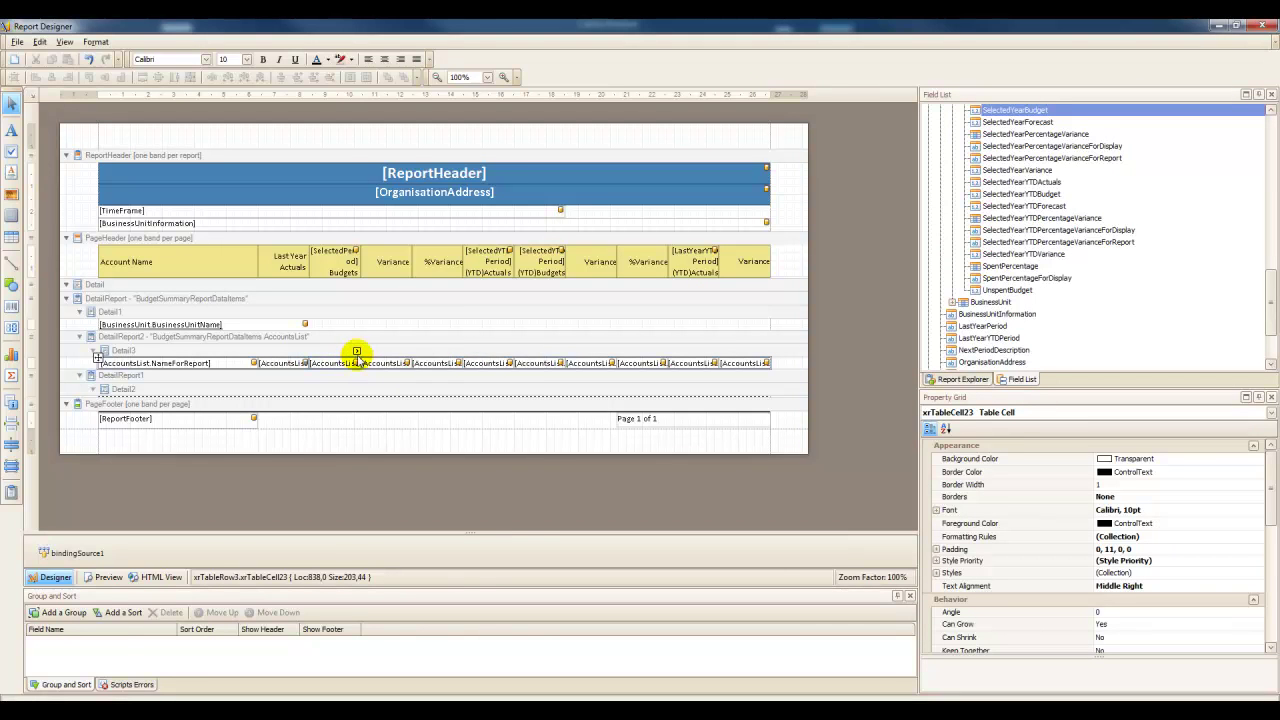
click(356, 352)
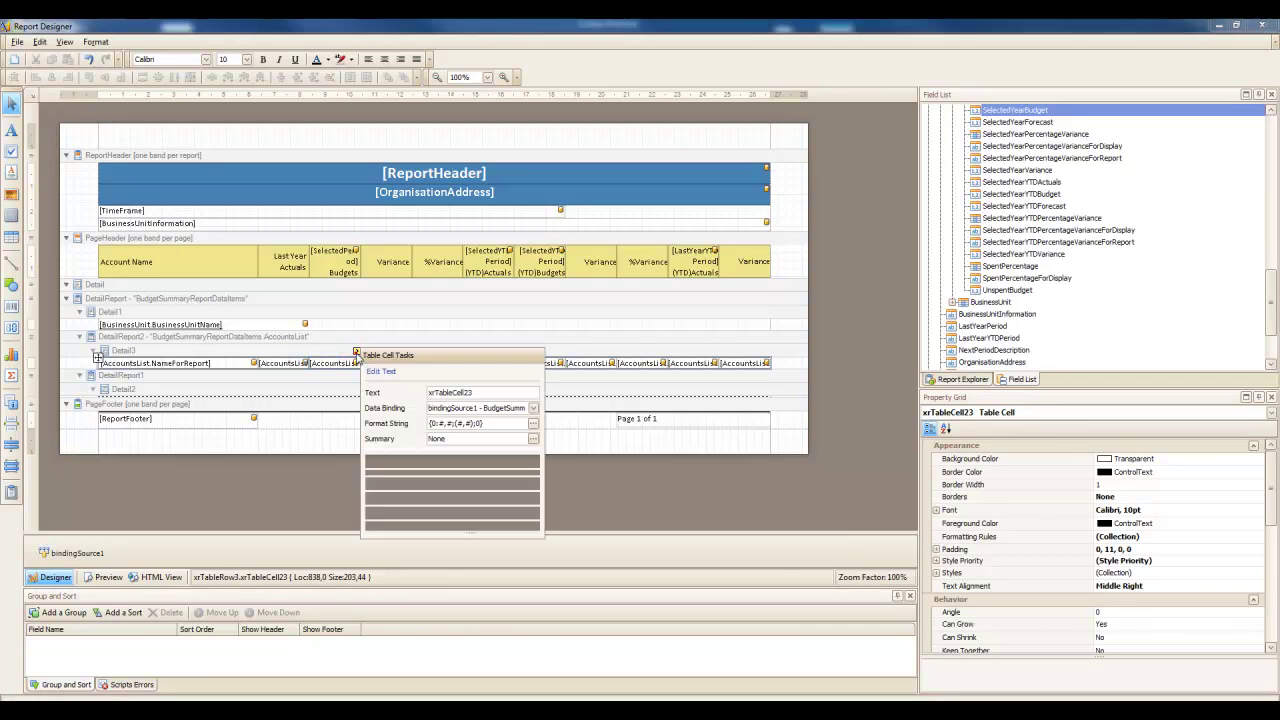
click(533, 409)
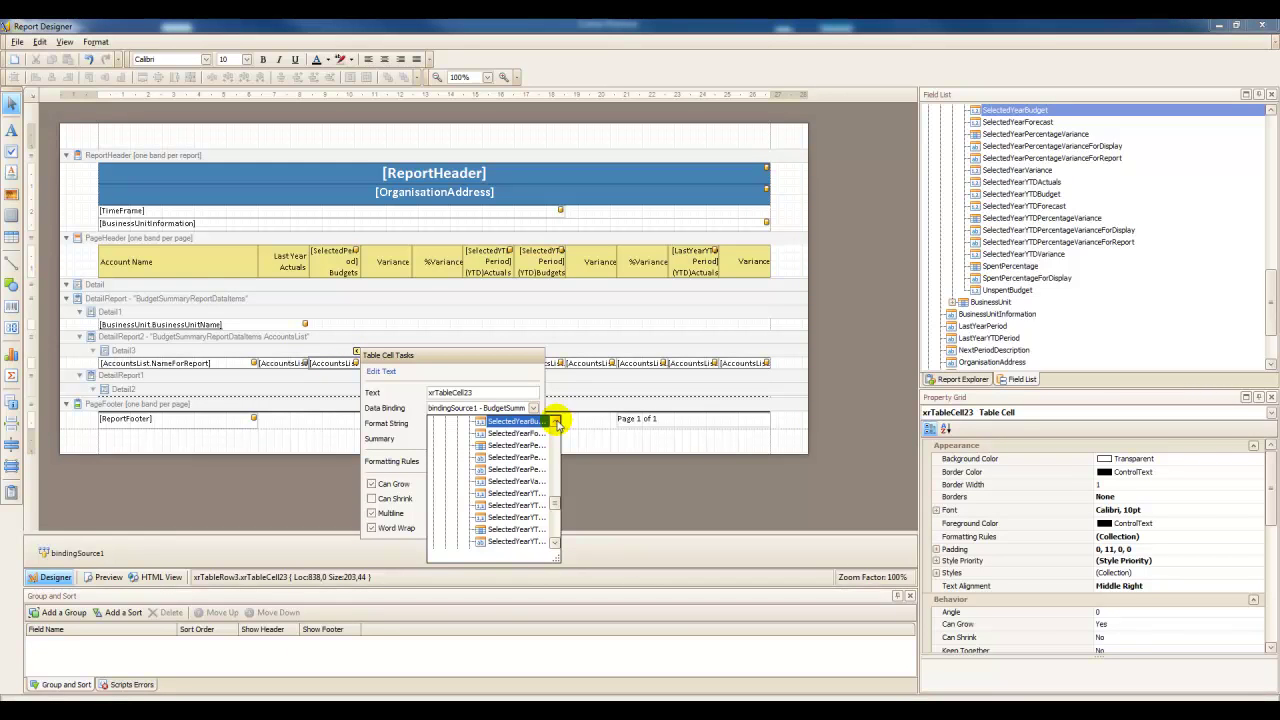
scroll(556, 424, up, 2)
scroll(556, 424, up, 2)
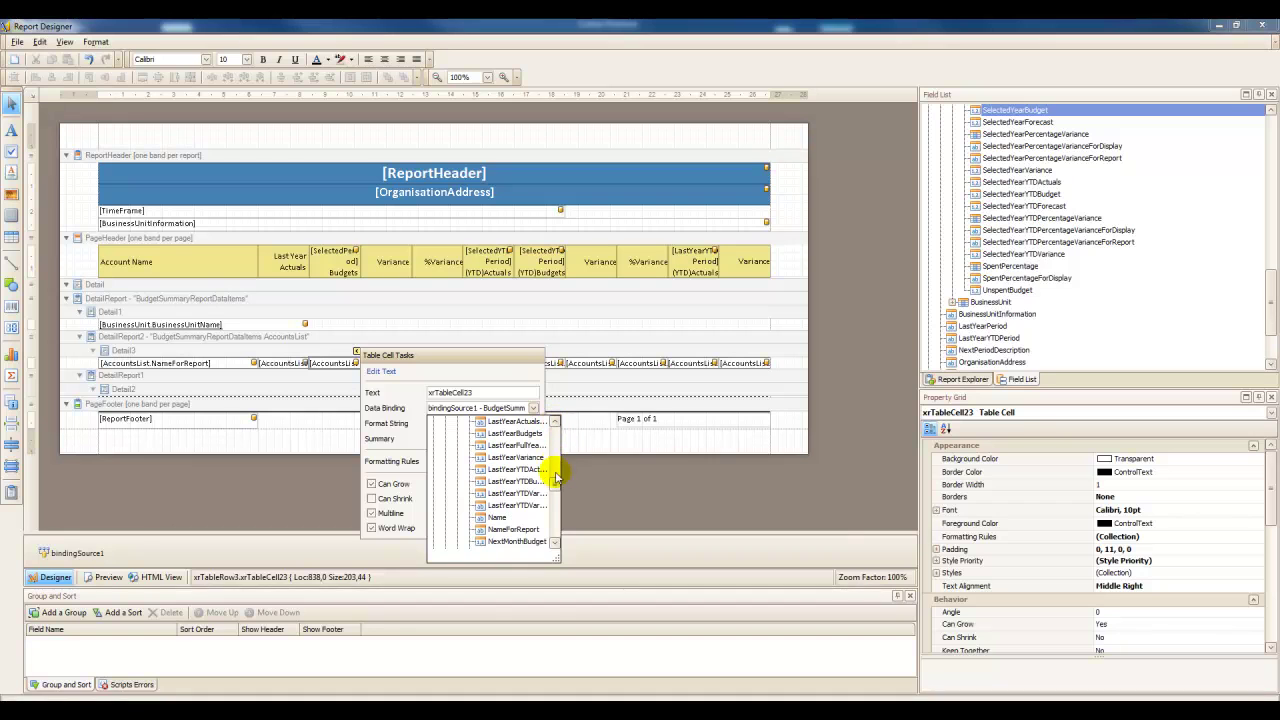
scroll(557, 469, up, 4)
scroll(557, 469, up, 2)
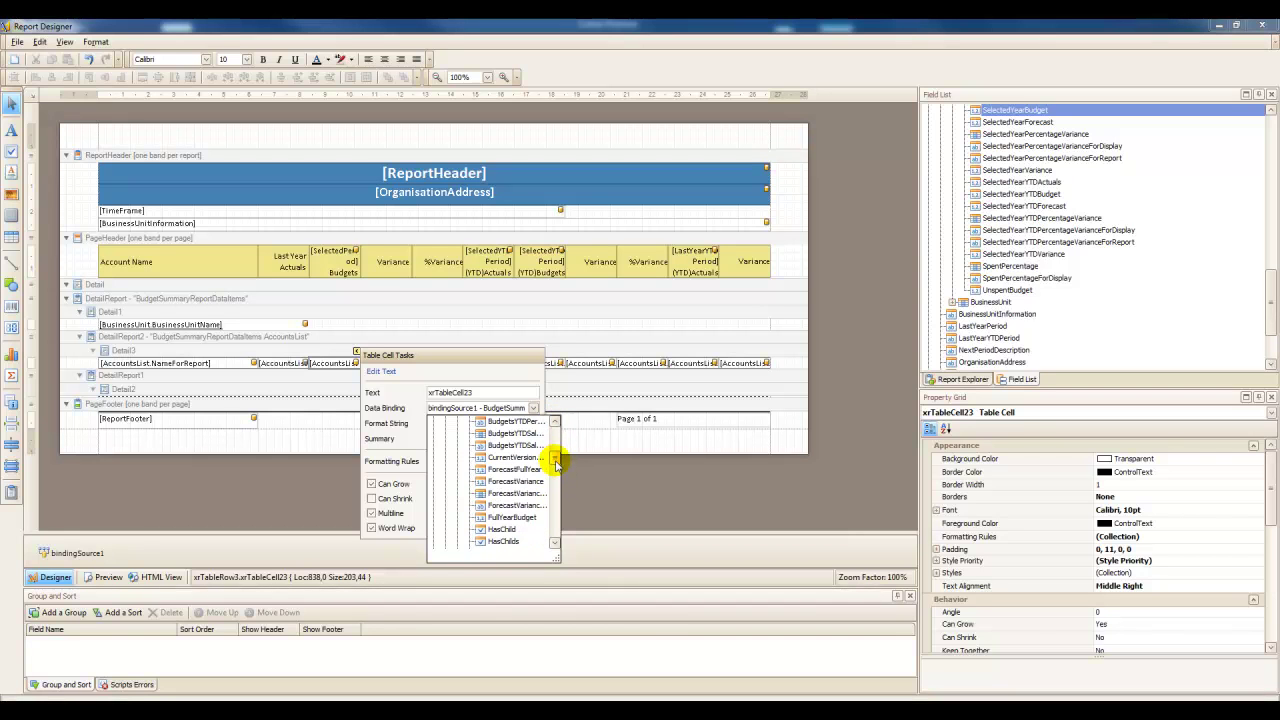
click(523, 516)
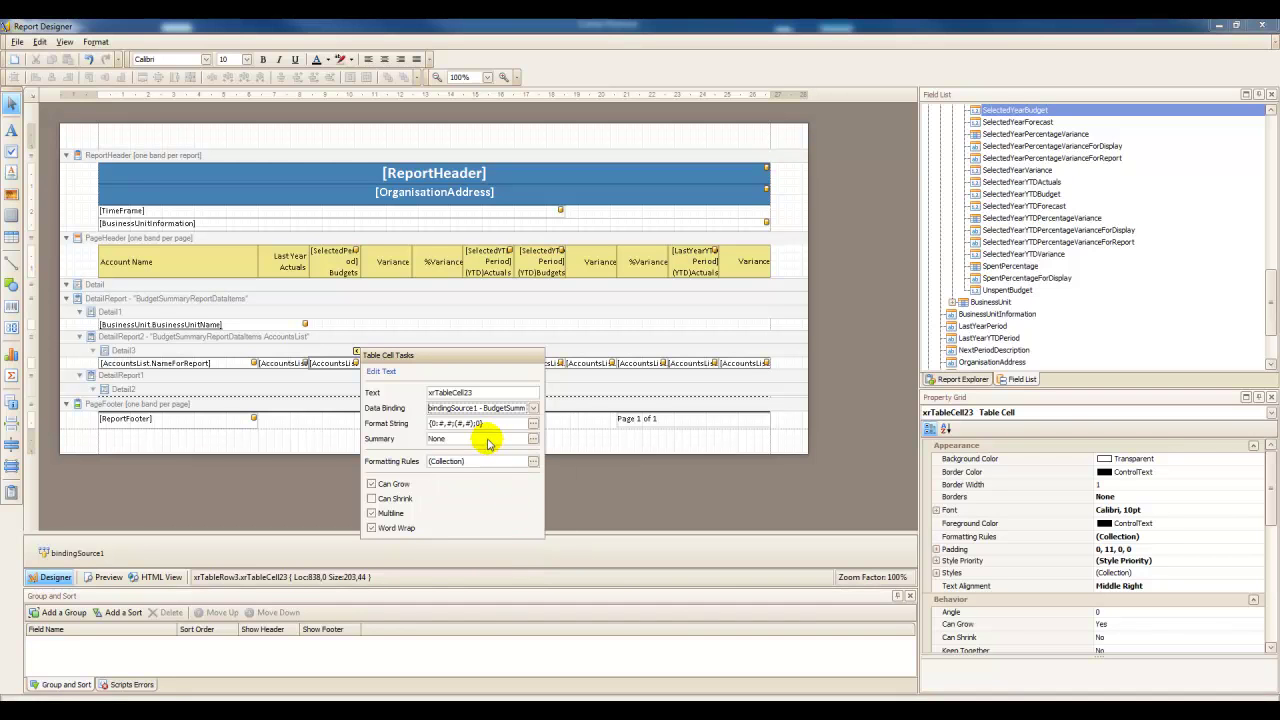
click(356, 350)
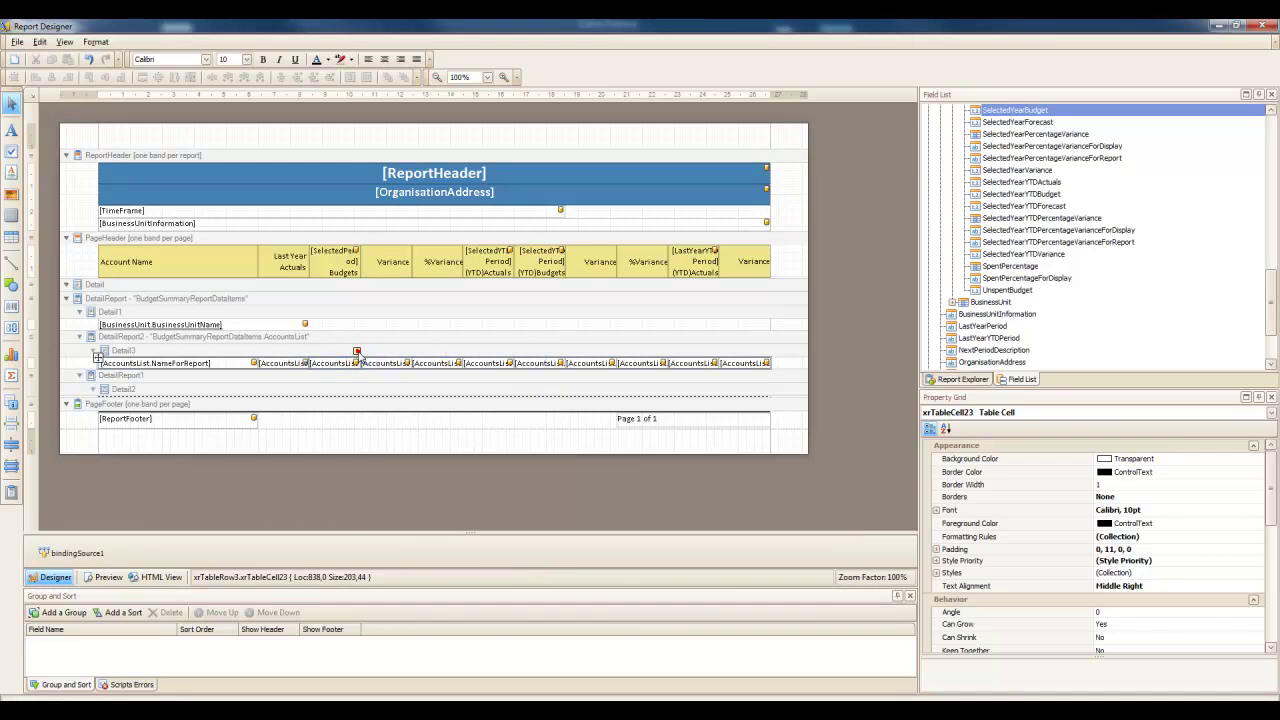
Change the page header text of the second amount column to "Annual Budget"
click(343, 260)
click(356, 240)
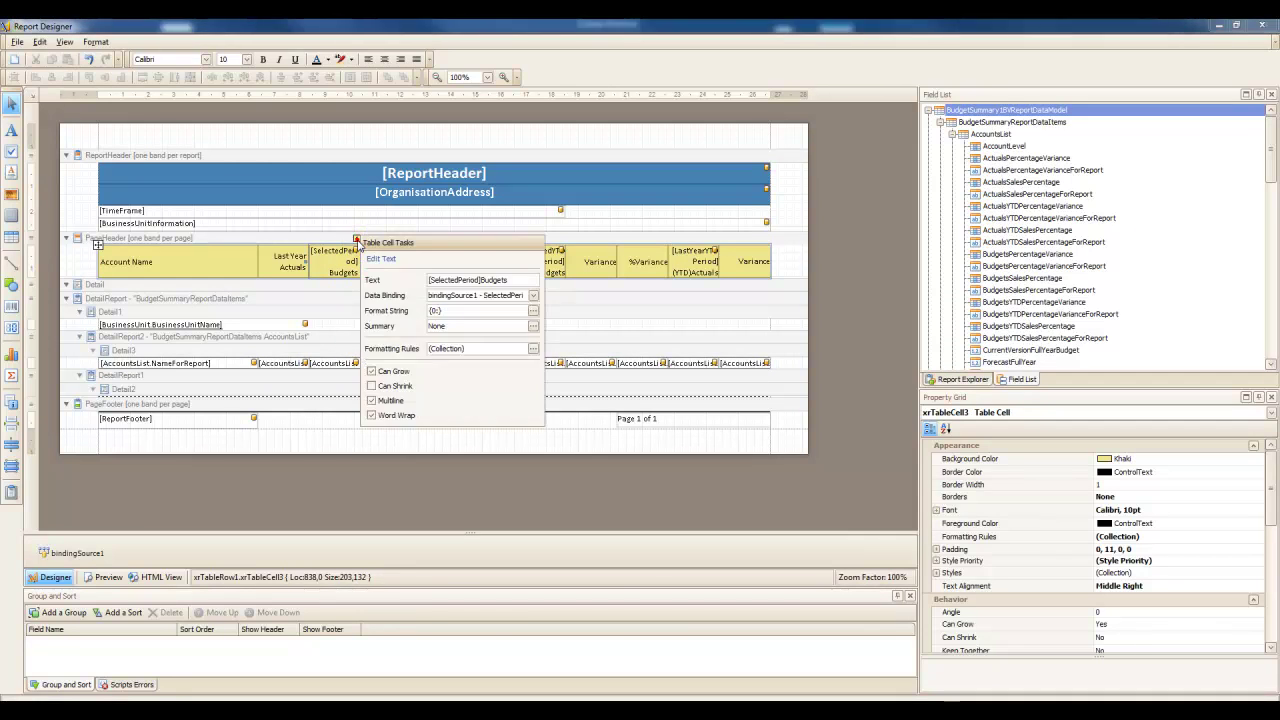
click(511, 281)
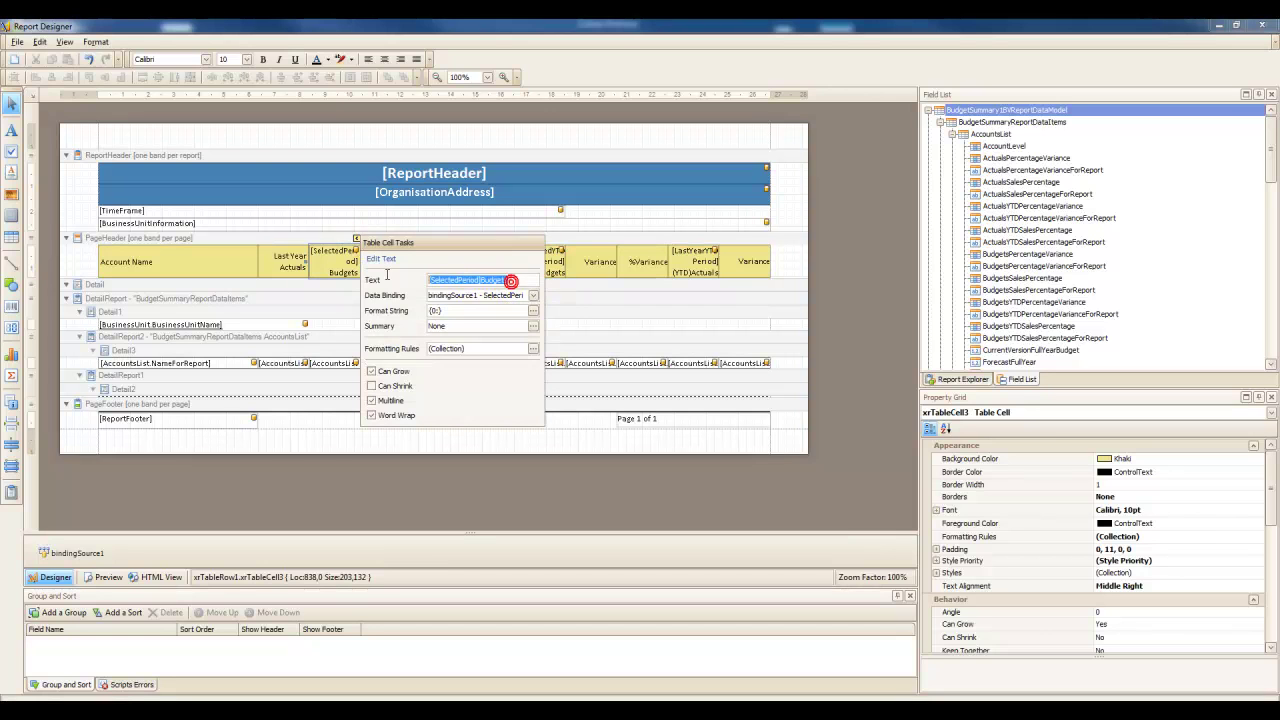
text(Annual)
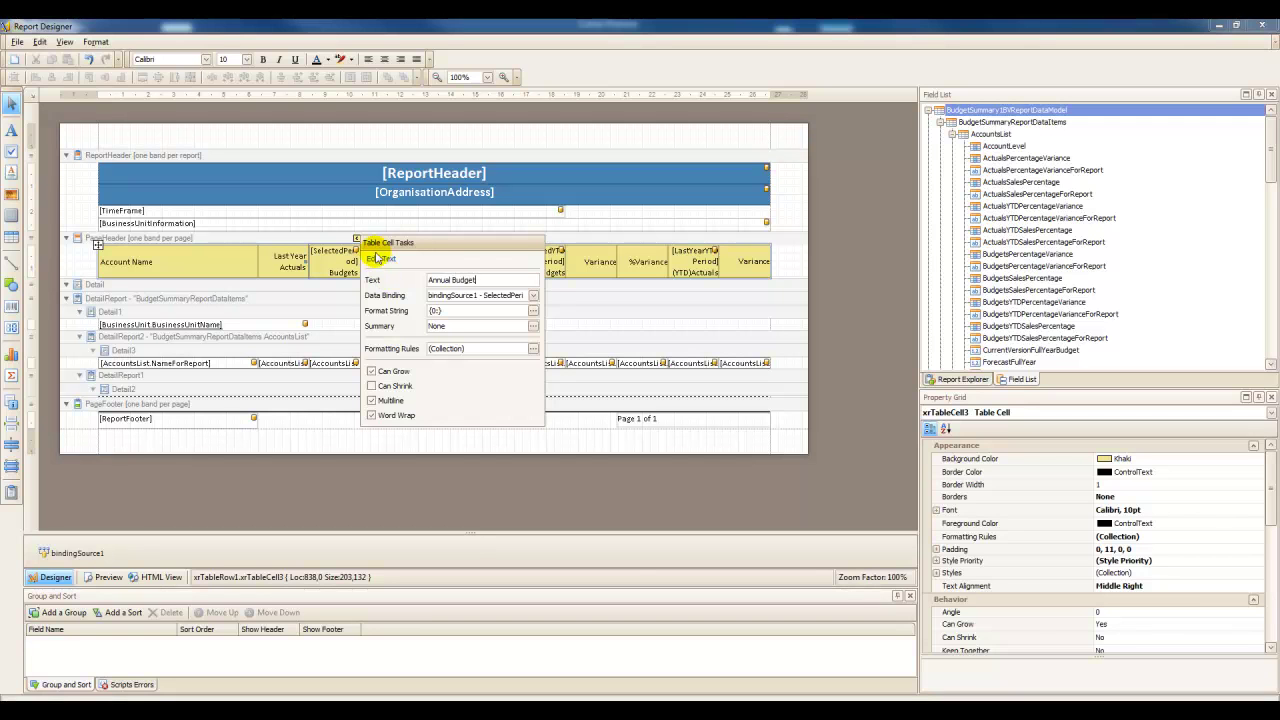
click(356, 239)
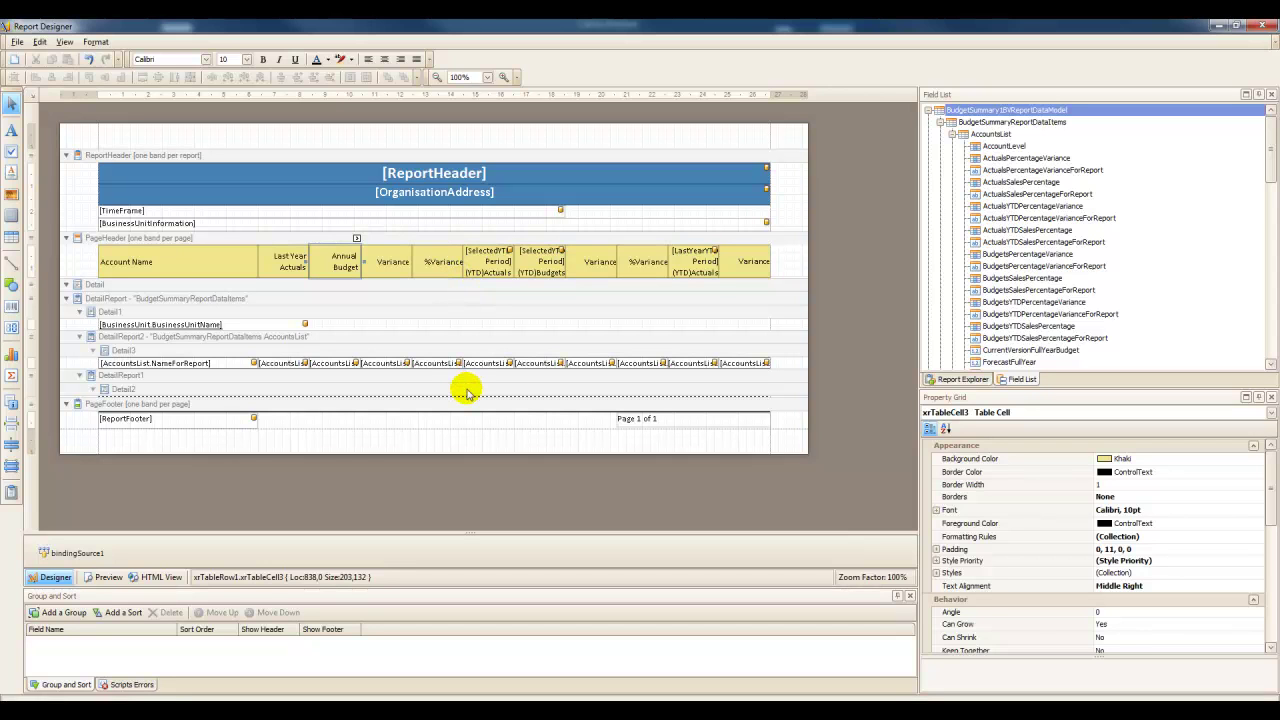
Delete only the Variance header cell directly after Annual Budget from the page header row
click(395, 261)
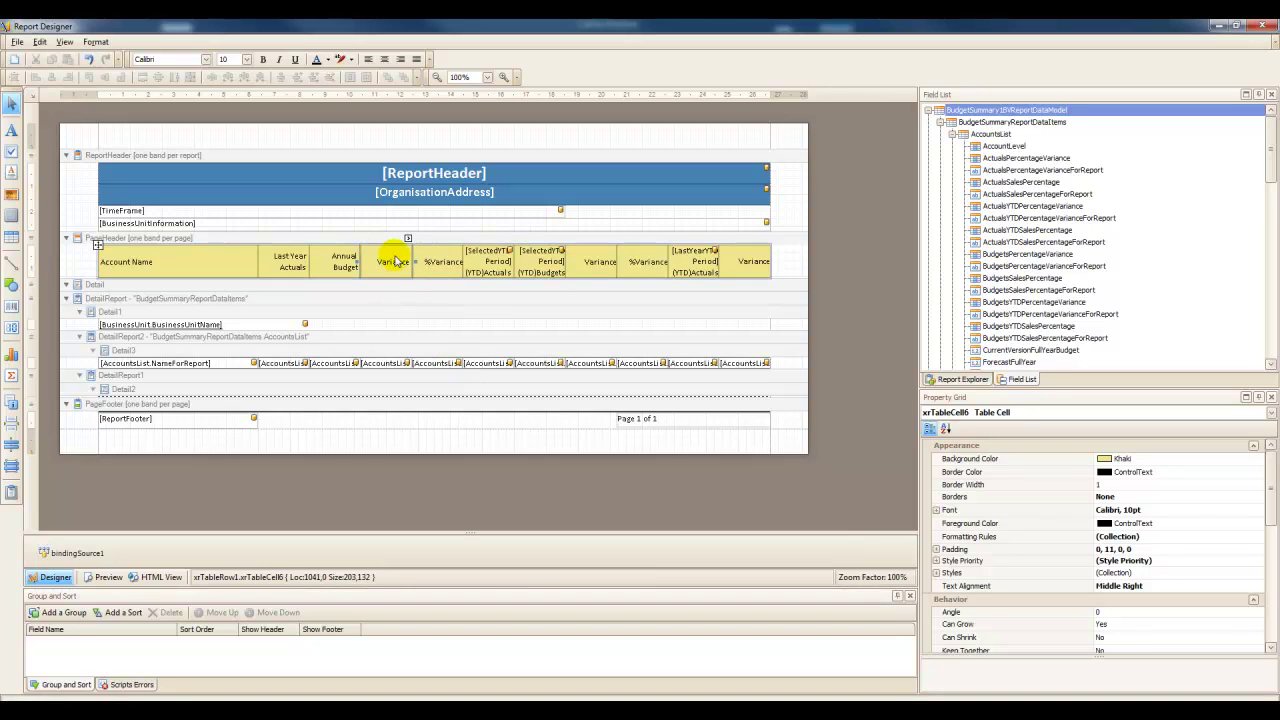
right_click(397, 259)
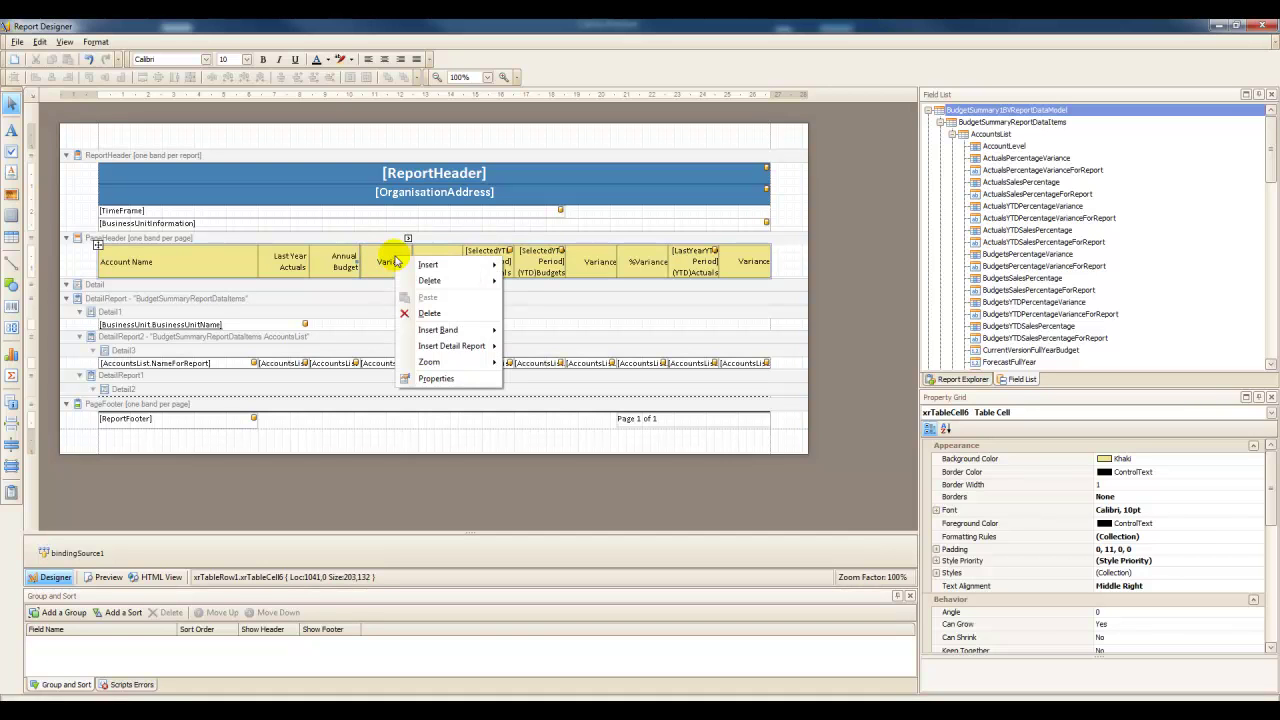
mouse_move(462, 281)
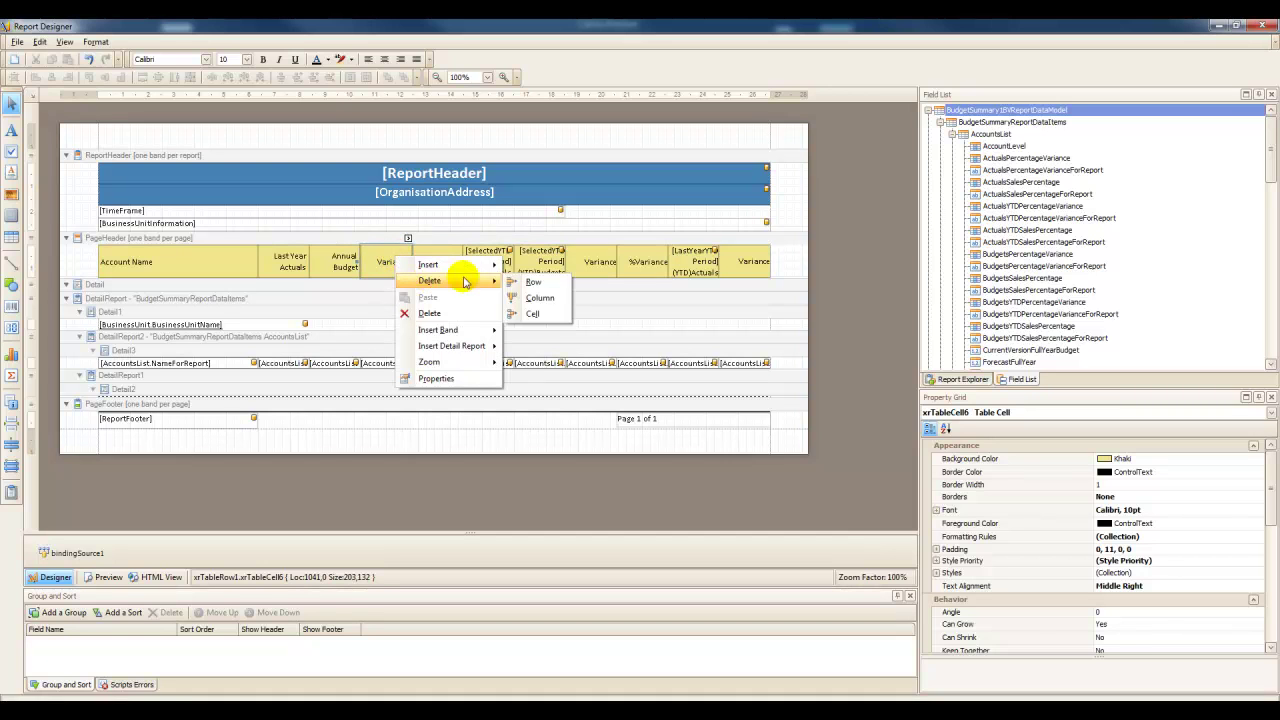
click(532, 313)
Delete only the %Variance header cell directly after Annual Budget from the page header row
click(410, 267)
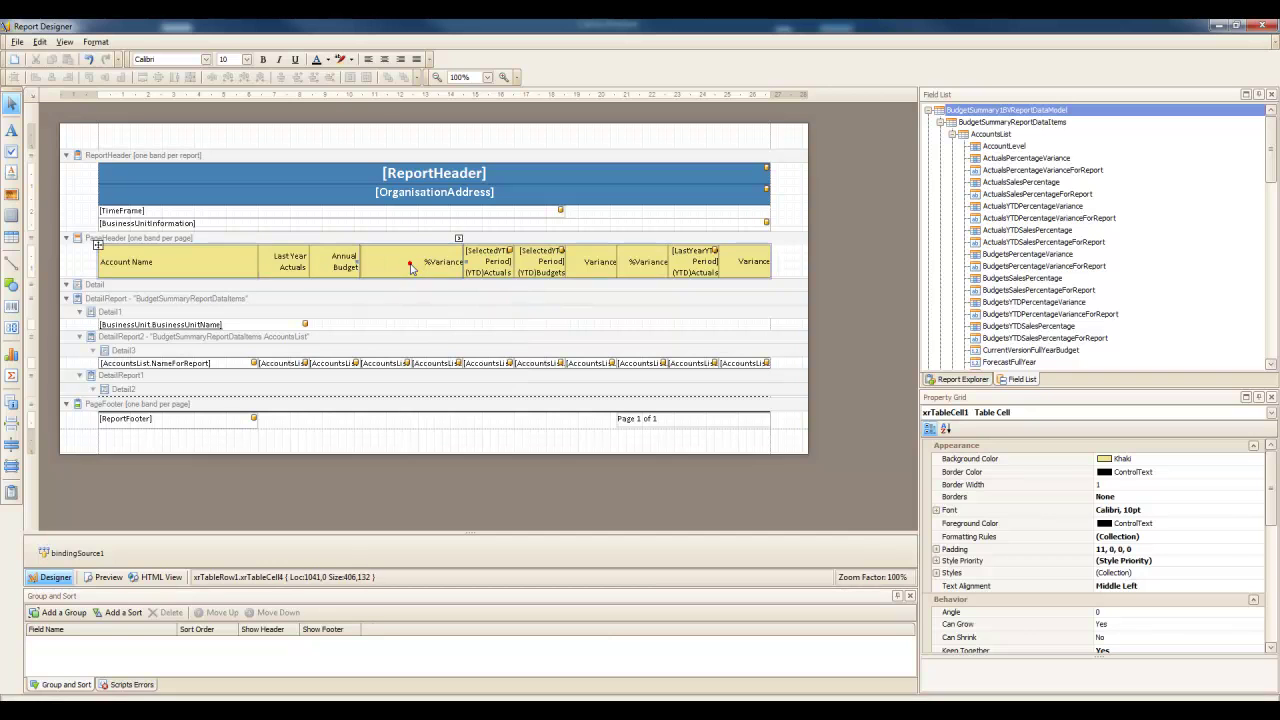
right_click(411, 267)
mouse_move(445, 289)
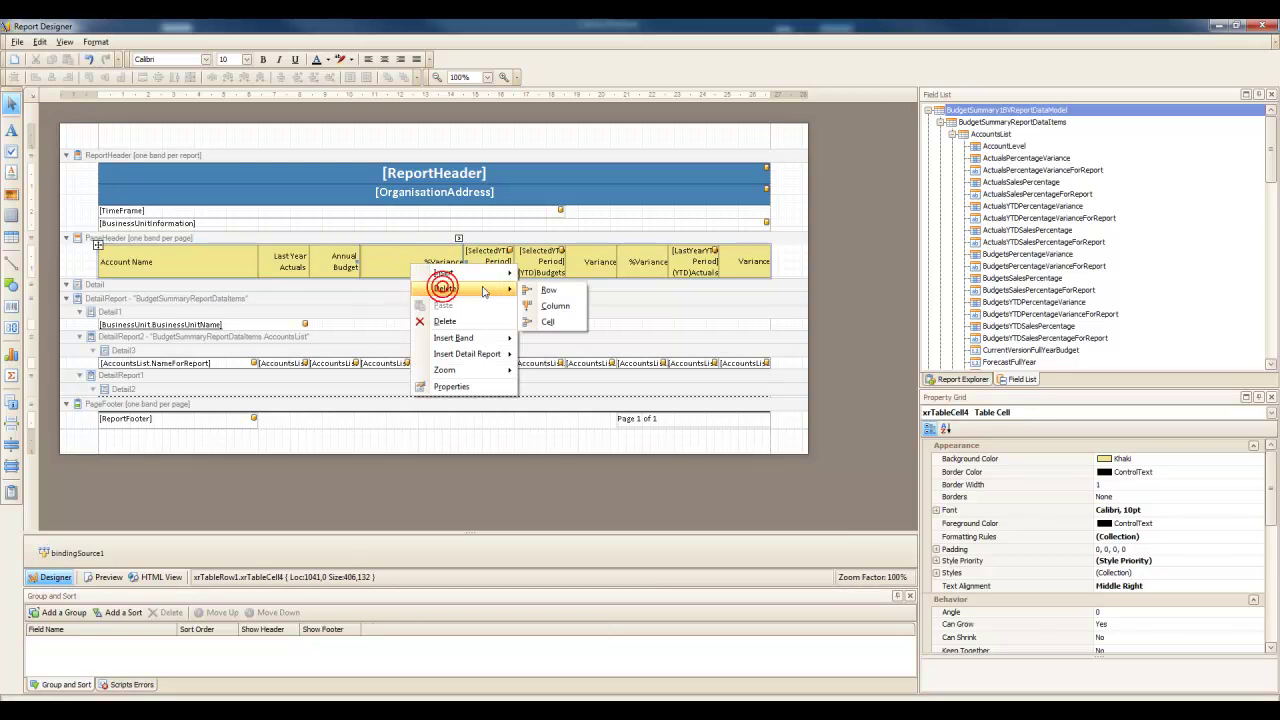
click(547, 321)
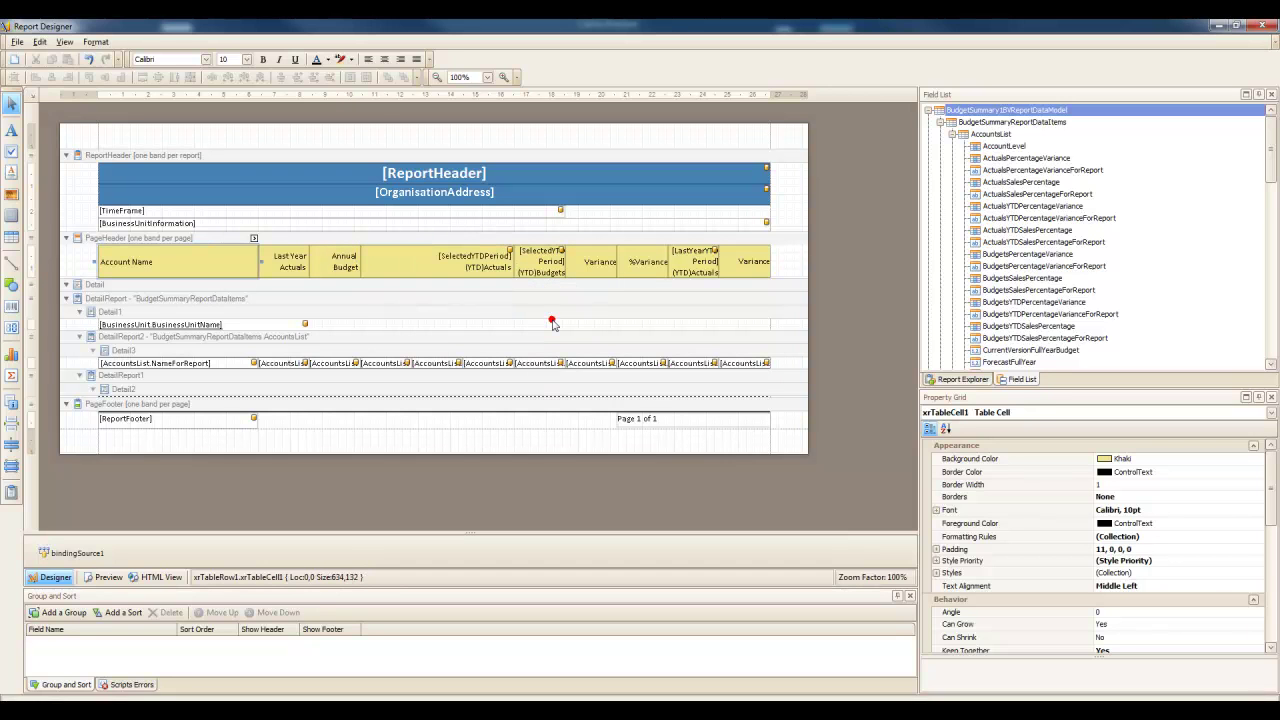
Remove the two cells holding the selected year's variance and percentage variance from the Detail3 row, matching the header
click(396, 364)
click(389, 363)
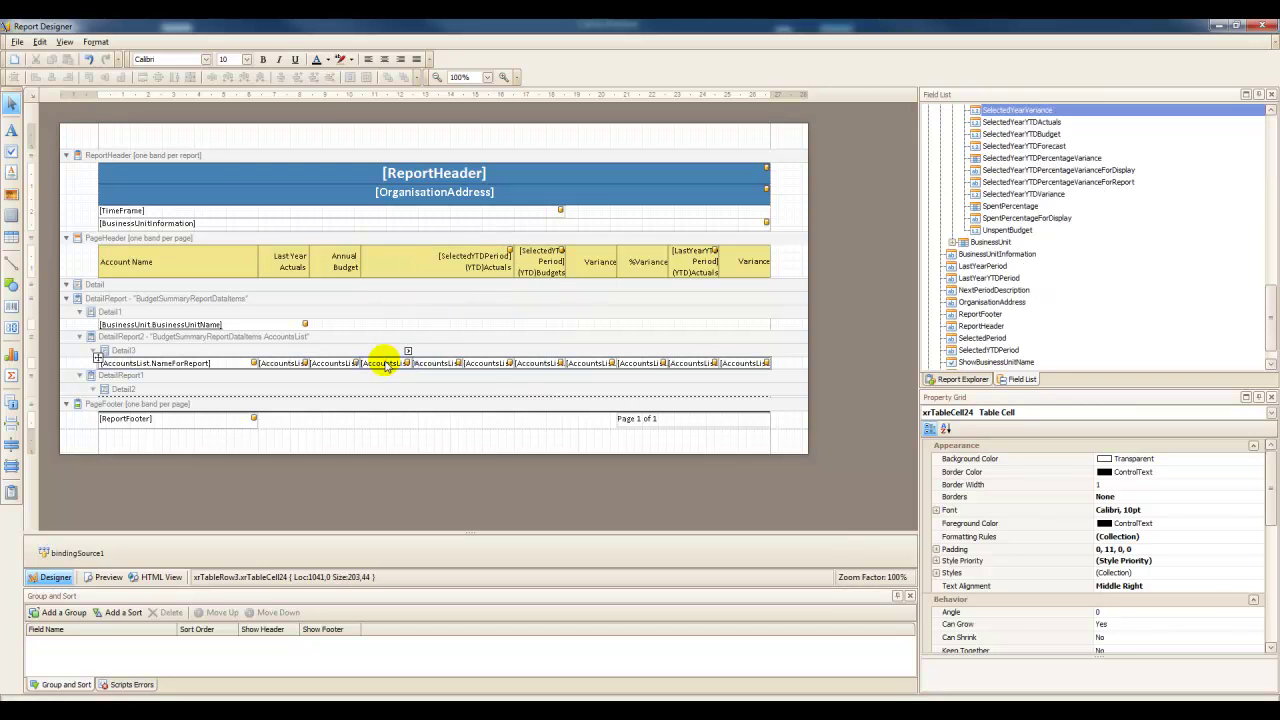
right_click(386, 364)
mouse_move(420, 388)
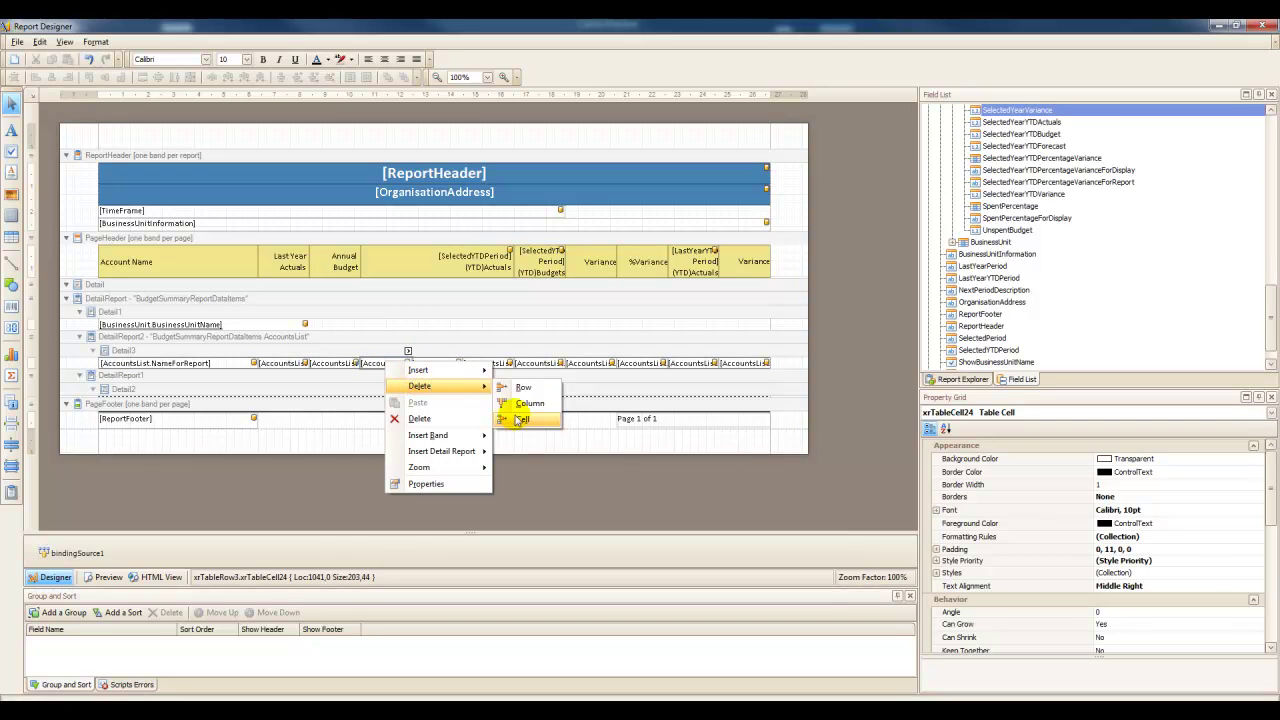
click(526, 403)
click(434, 368)
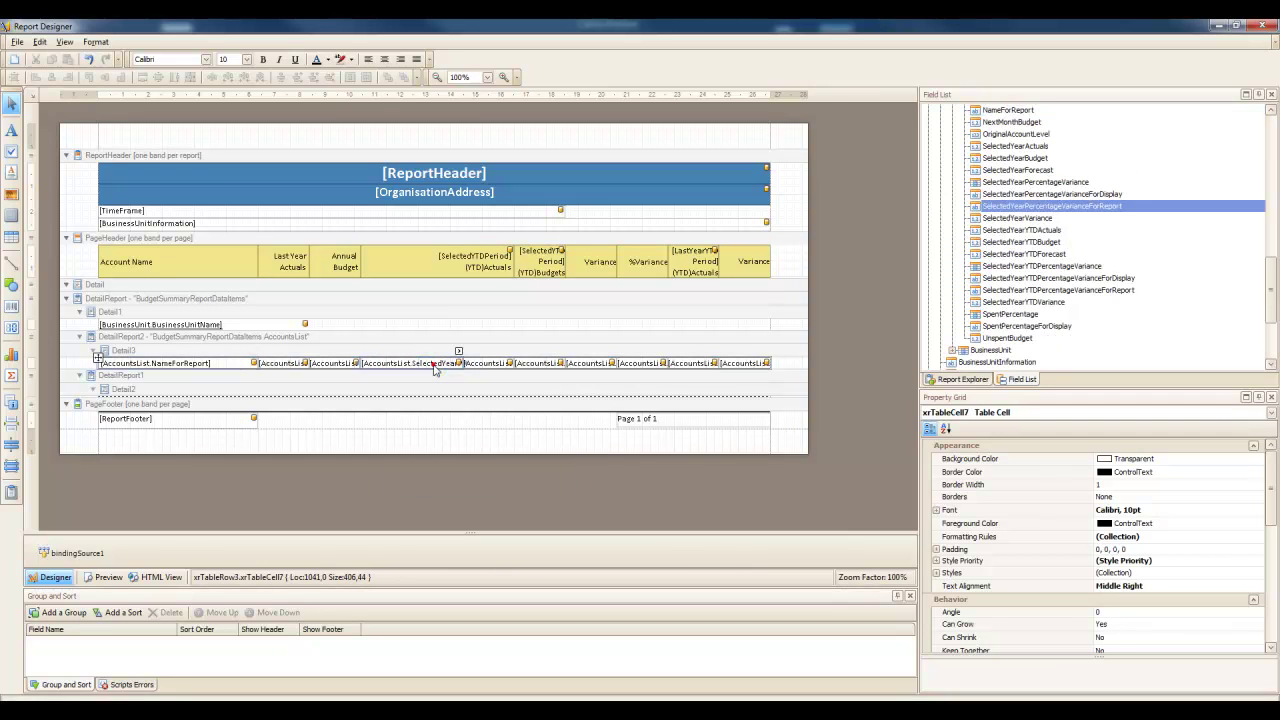
right_click(434, 368)
mouse_move(478, 390)
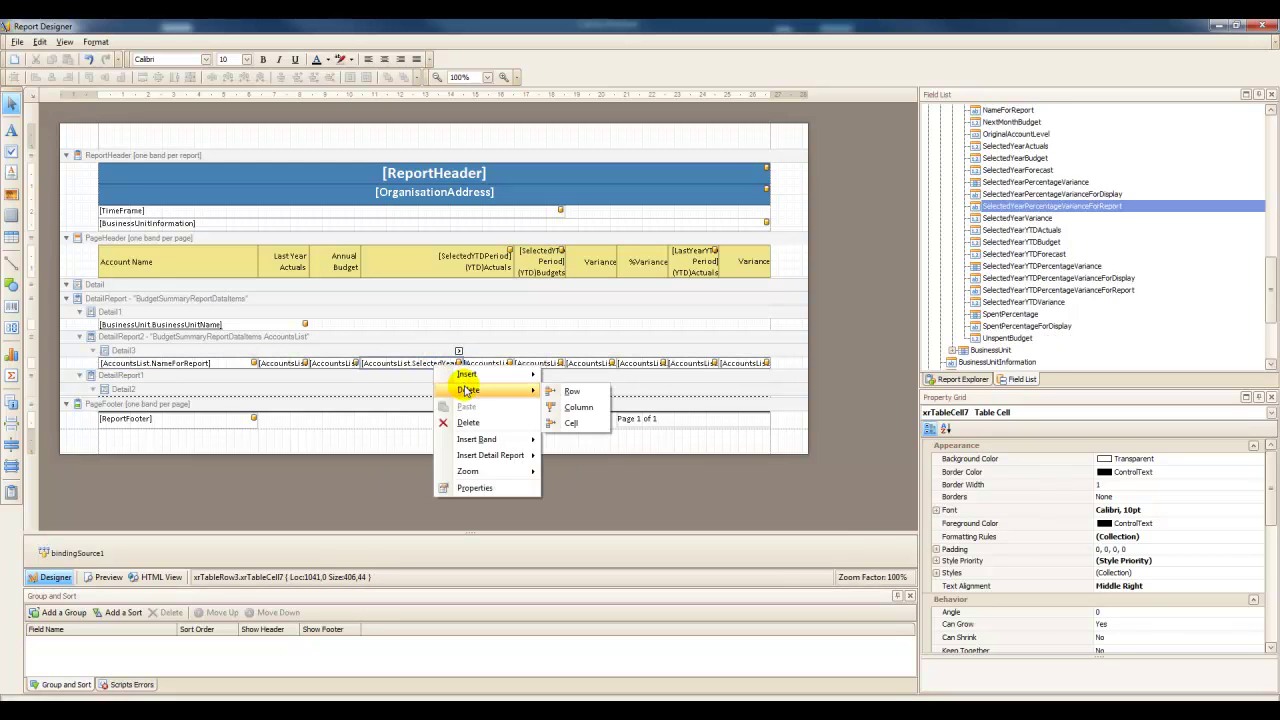
click(566, 407)
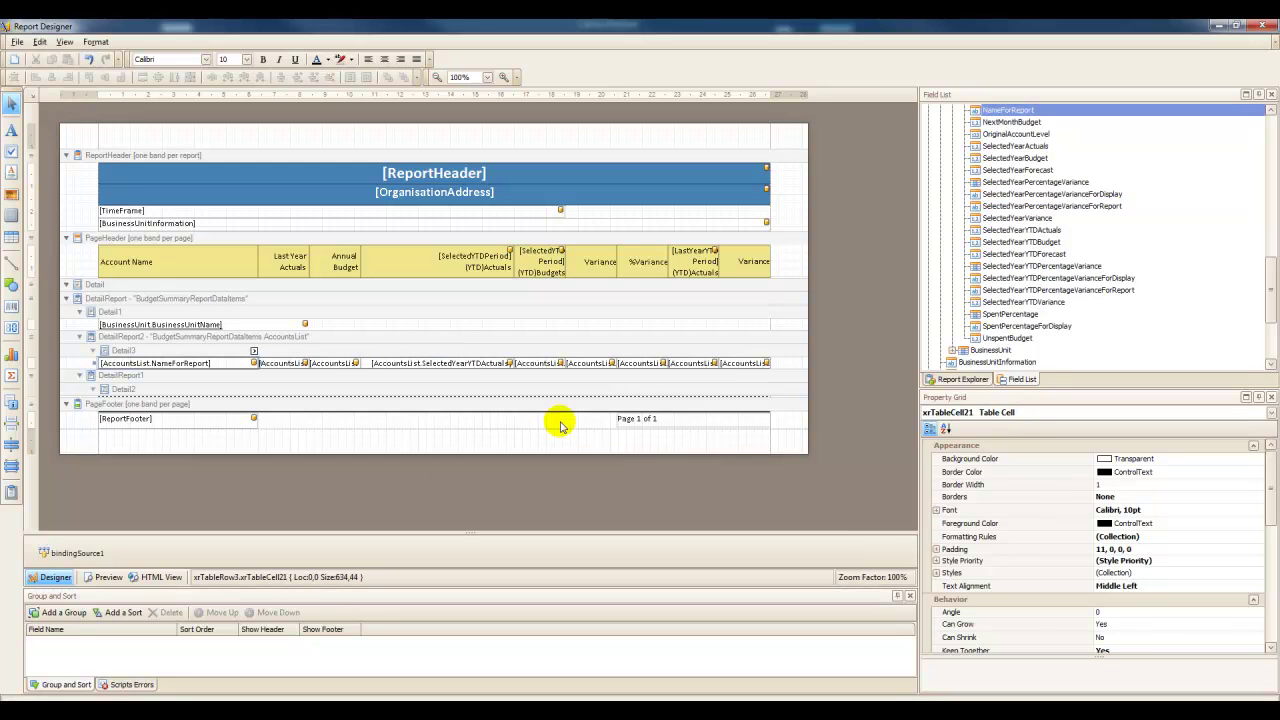
Narrow the YTD Actuals column in both the page header and Detail3 rows to a width of about 358
click(474, 266)
drag(517, 259, 452, 260)
click(435, 366)
drag(514, 362, 455, 369)
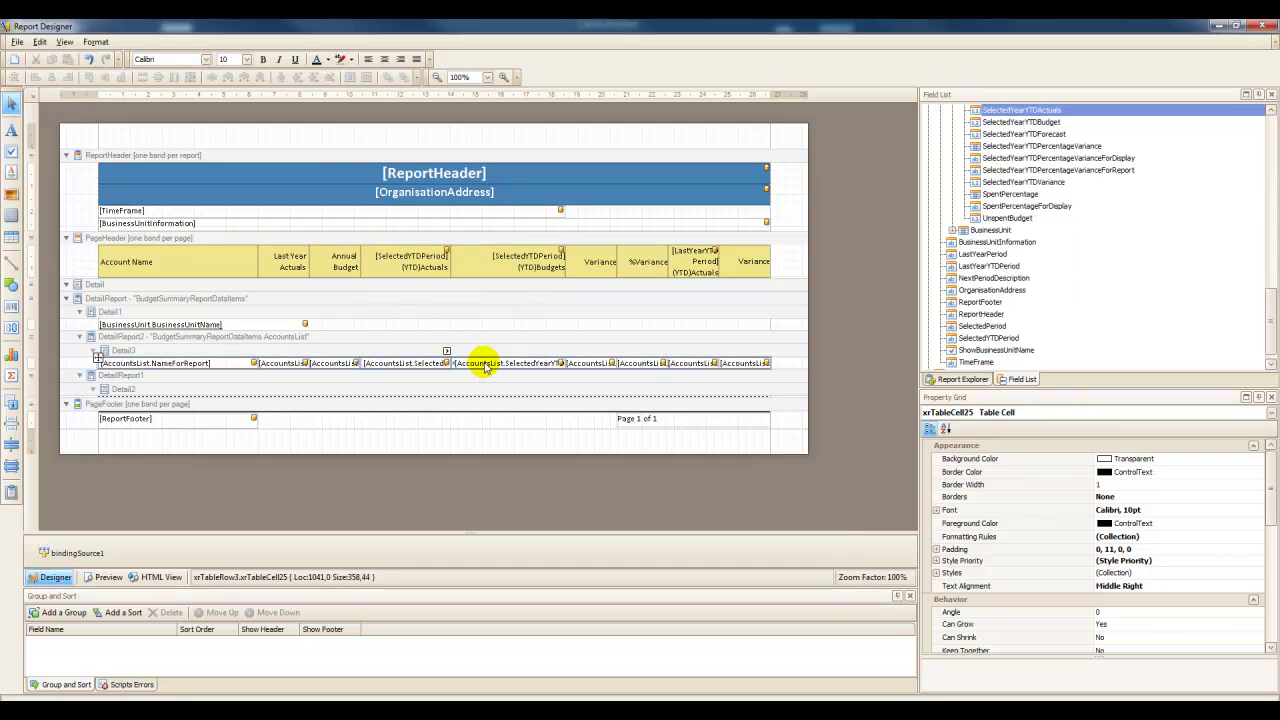
Narrow the YTD Budgets column in the page header row and align the matching Detail3 cell with it
click(501, 263)
drag(563, 263, 540, 262)
click(510, 360)
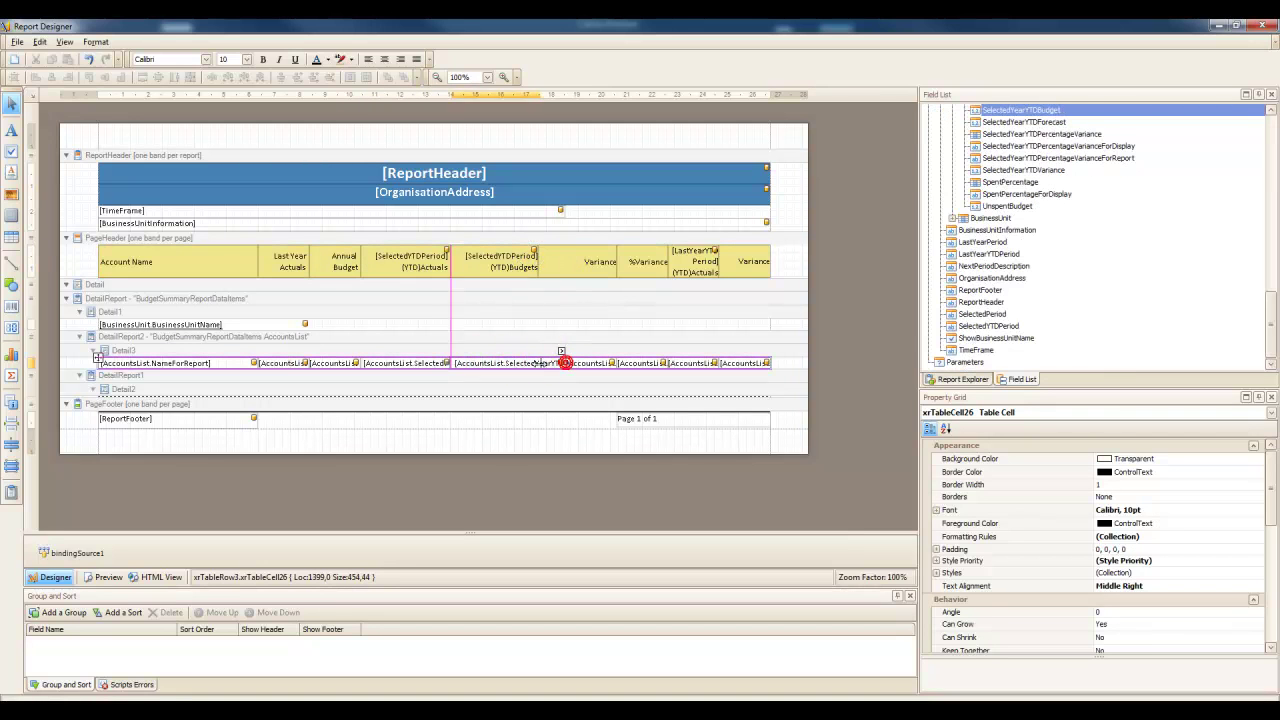
Rename the remaining Variance and %Variance headers after YTD Budgets to "($) Variance to Budget" and "(%) Variance to Budget"
right_click(600, 264)
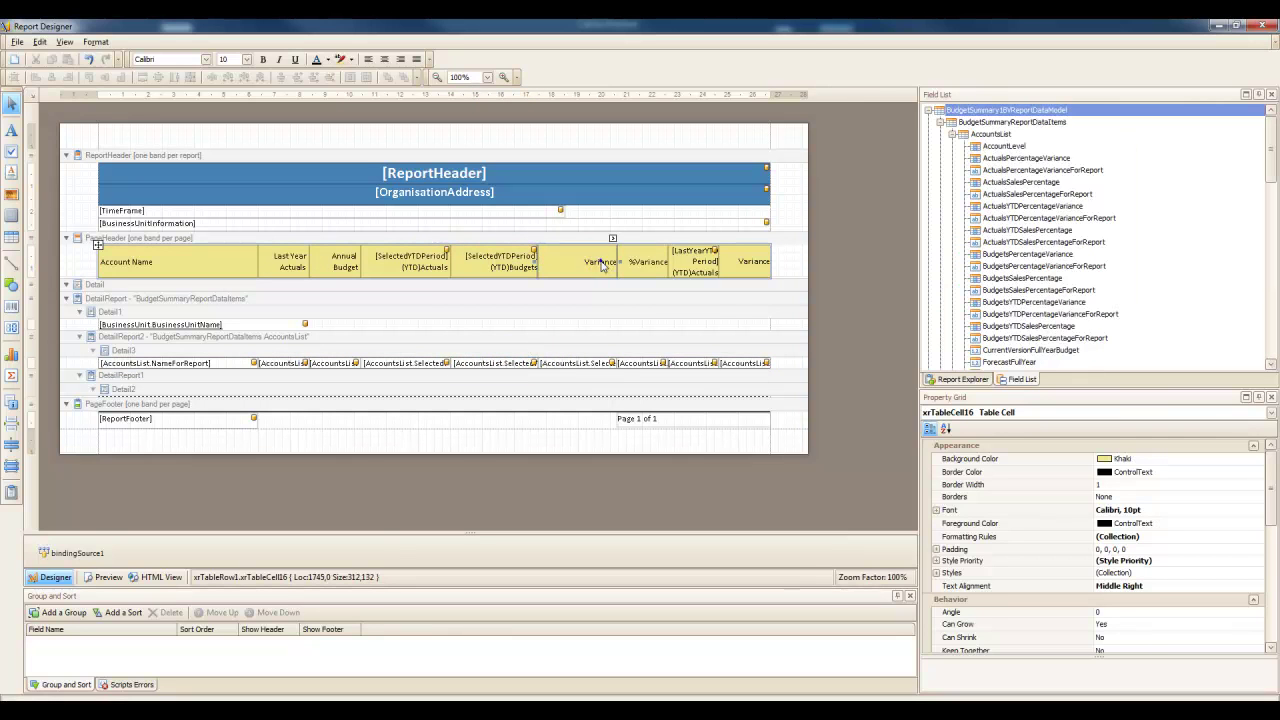
click(612, 240)
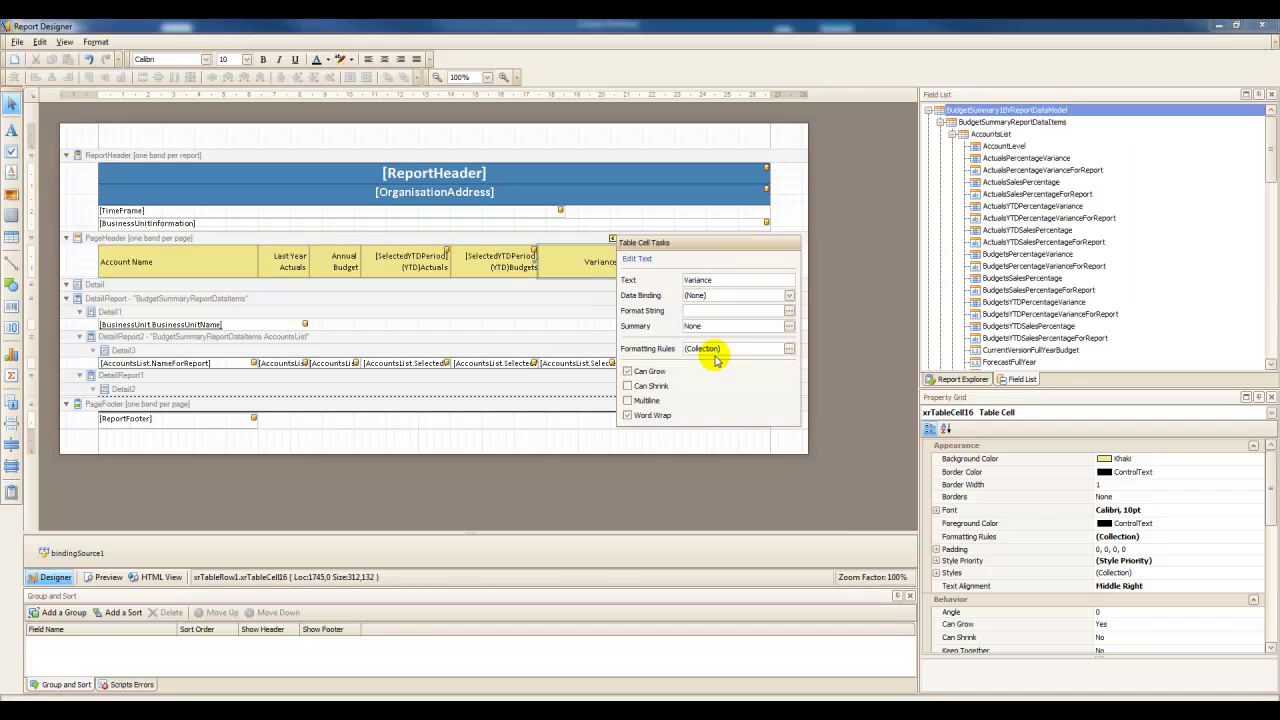
text())
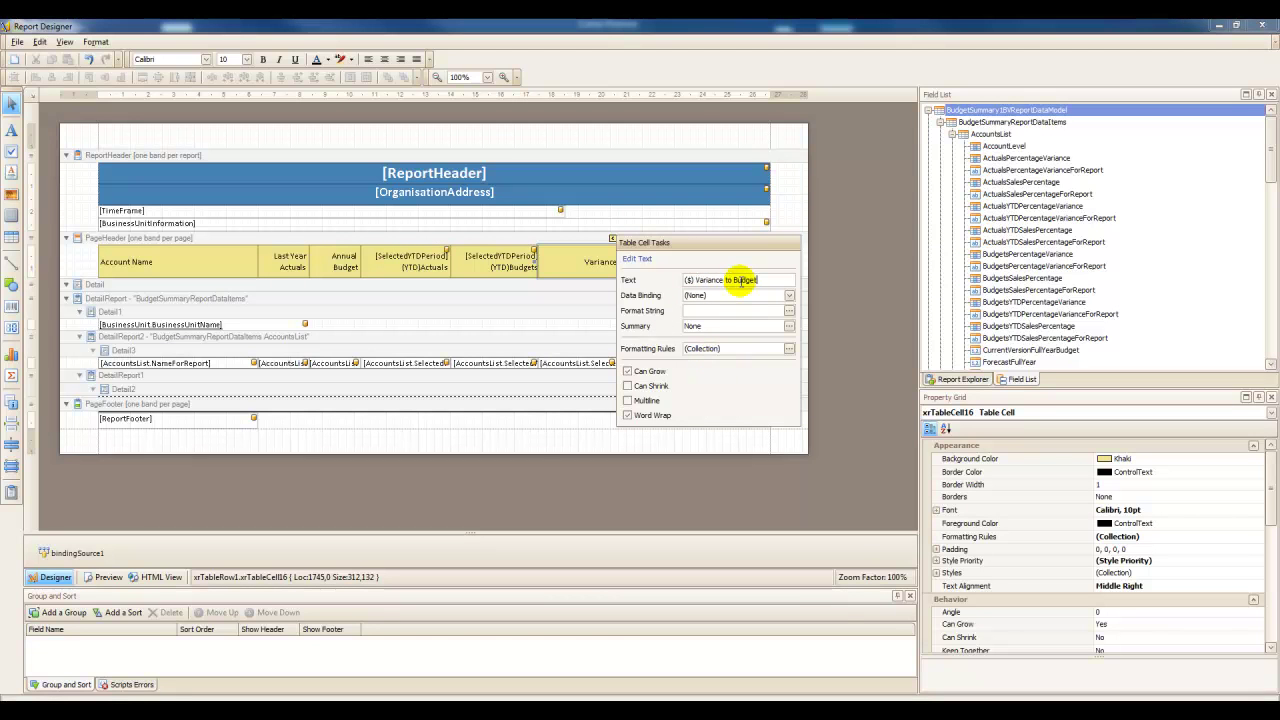
click(612, 241)
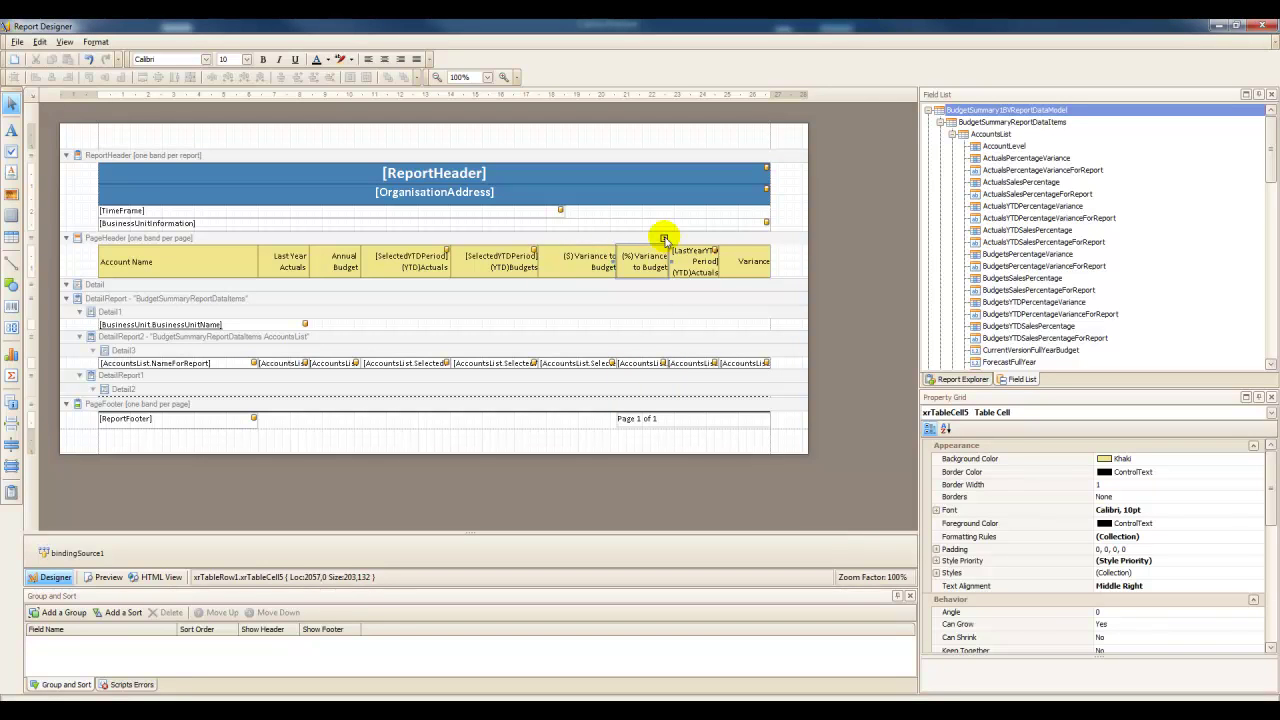
Delete the last year YTD Actuals header cell and the final Variance header cell from the page header row
click(695, 270)
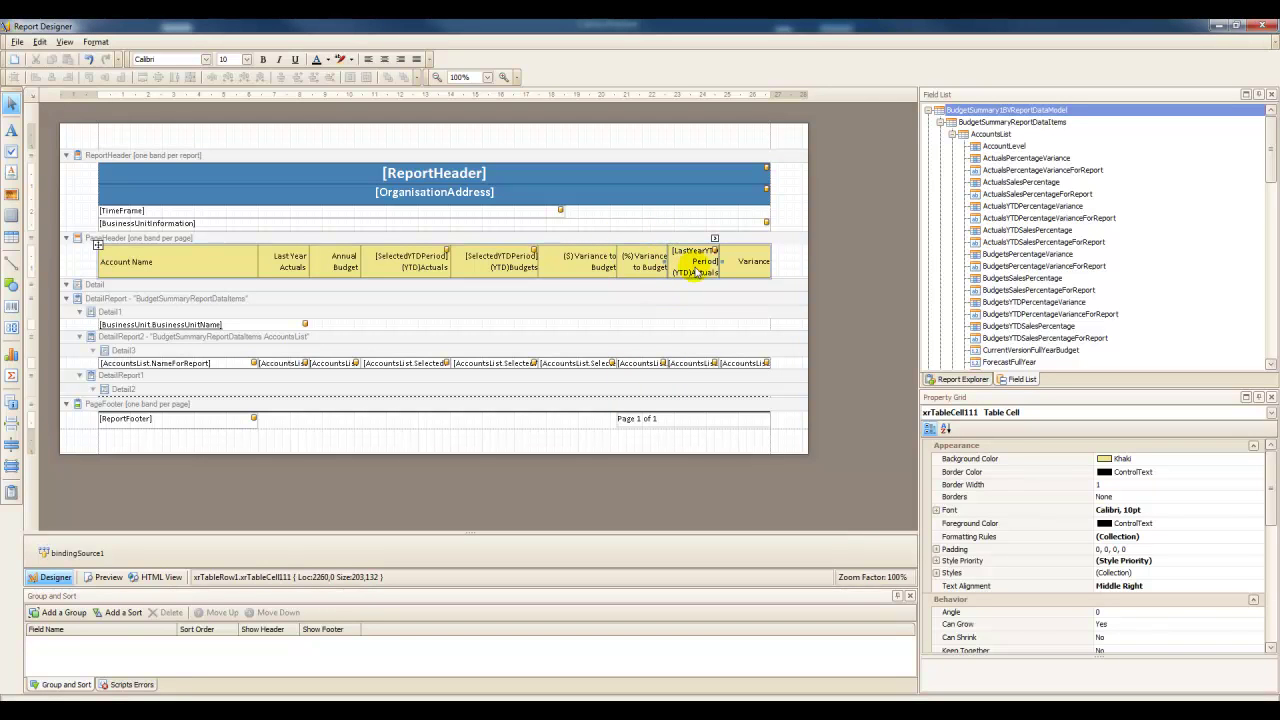
right_click(695, 270)
mouse_move(734, 286)
click(843, 323)
right_click(753, 270)
mouse_move(780, 287)
click(892, 321)
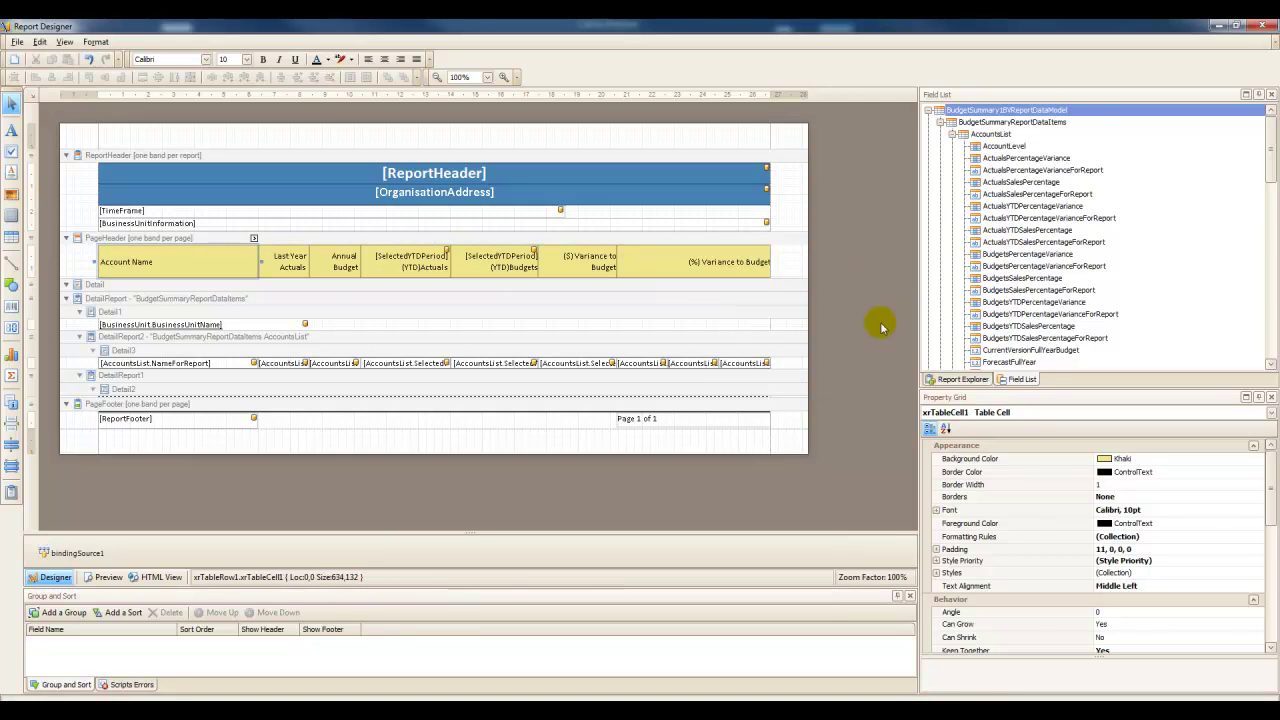
Delete the last two cells of the Detail3 row and narrow the (%) Variance to Budget column to a width of about 308
click(697, 367)
right_click(697, 367)
mouse_move(727, 385)
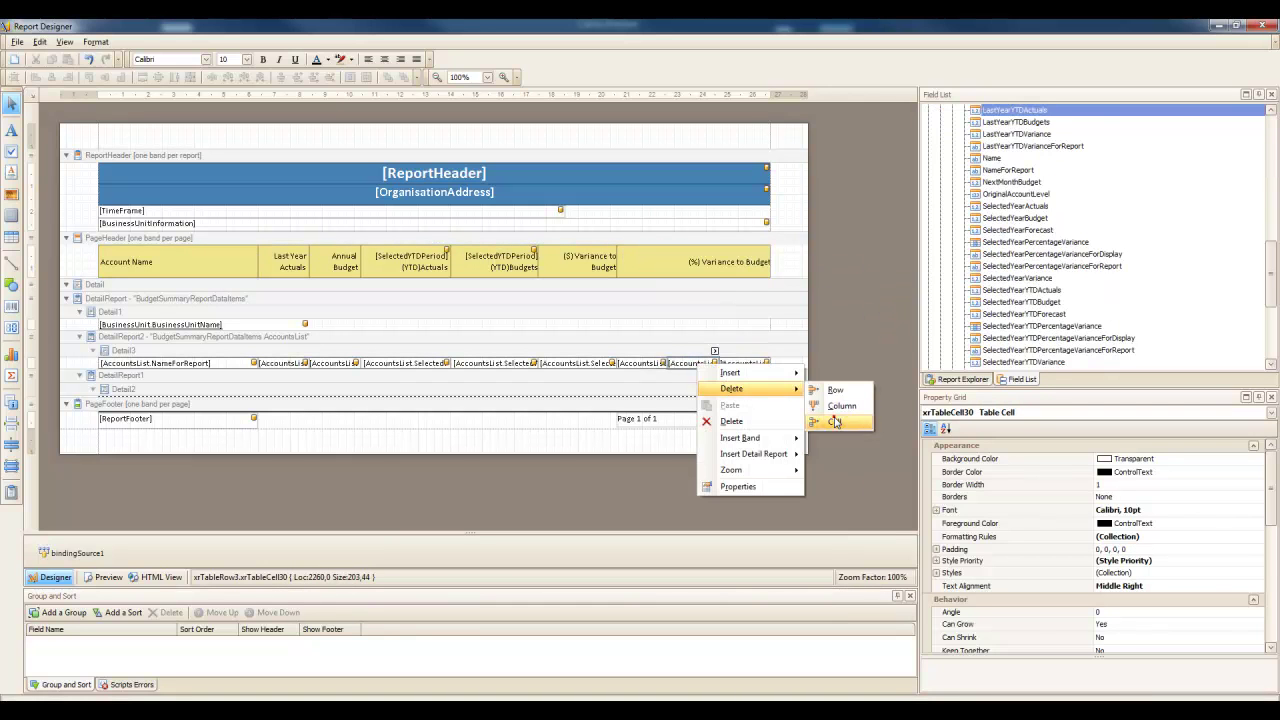
click(836, 420)
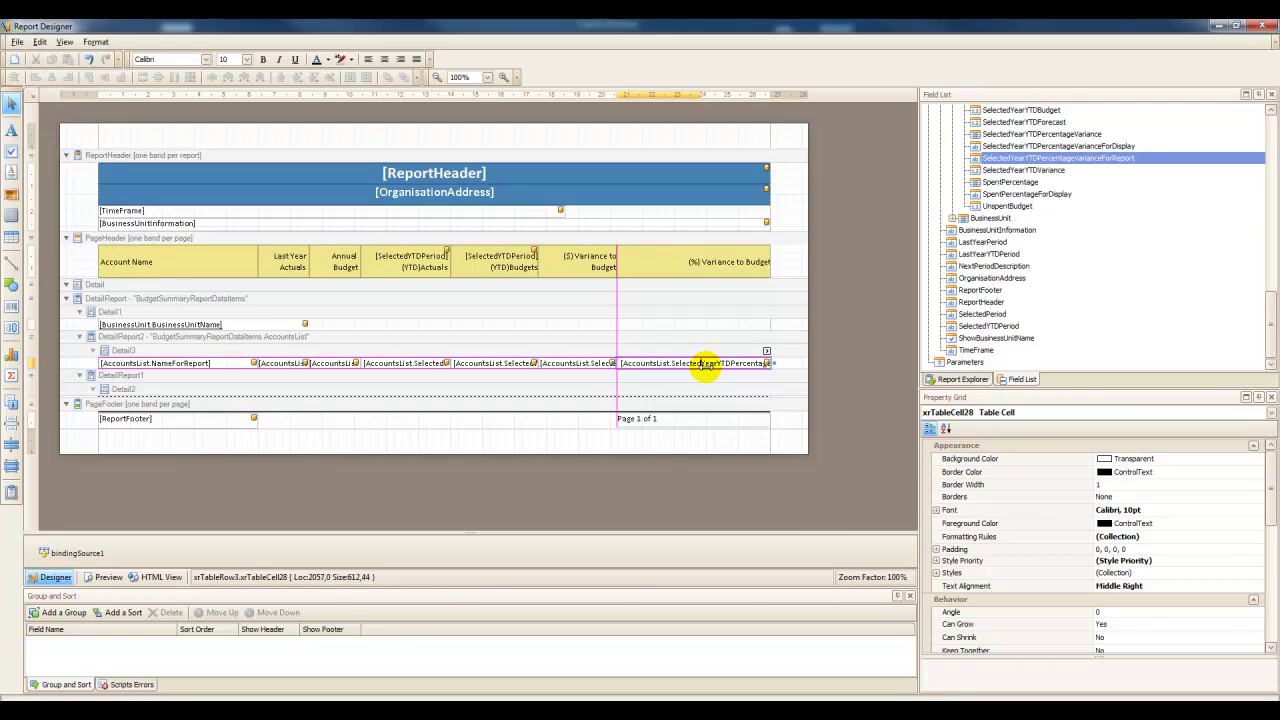
click(678, 262)
drag(773, 262, 693, 262)
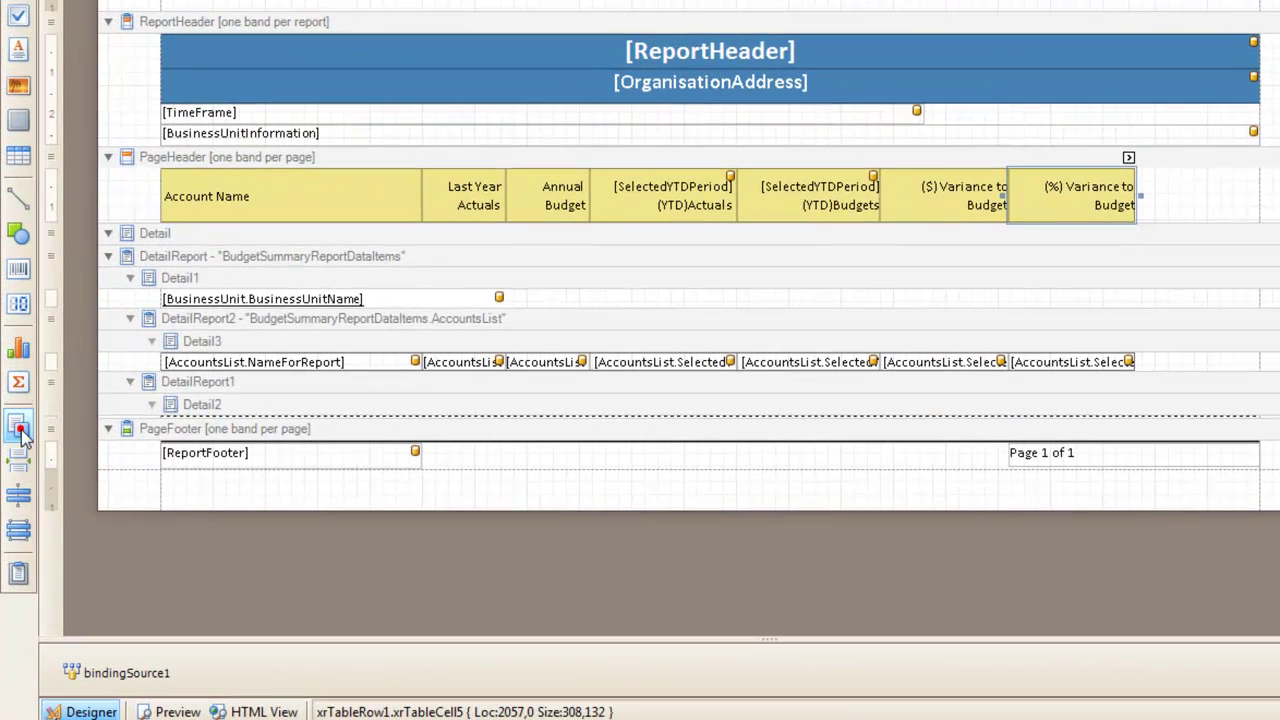
Draw a page info control about 537 by 61 in the page footer, between the report footer field and the page number
click(24, 436)
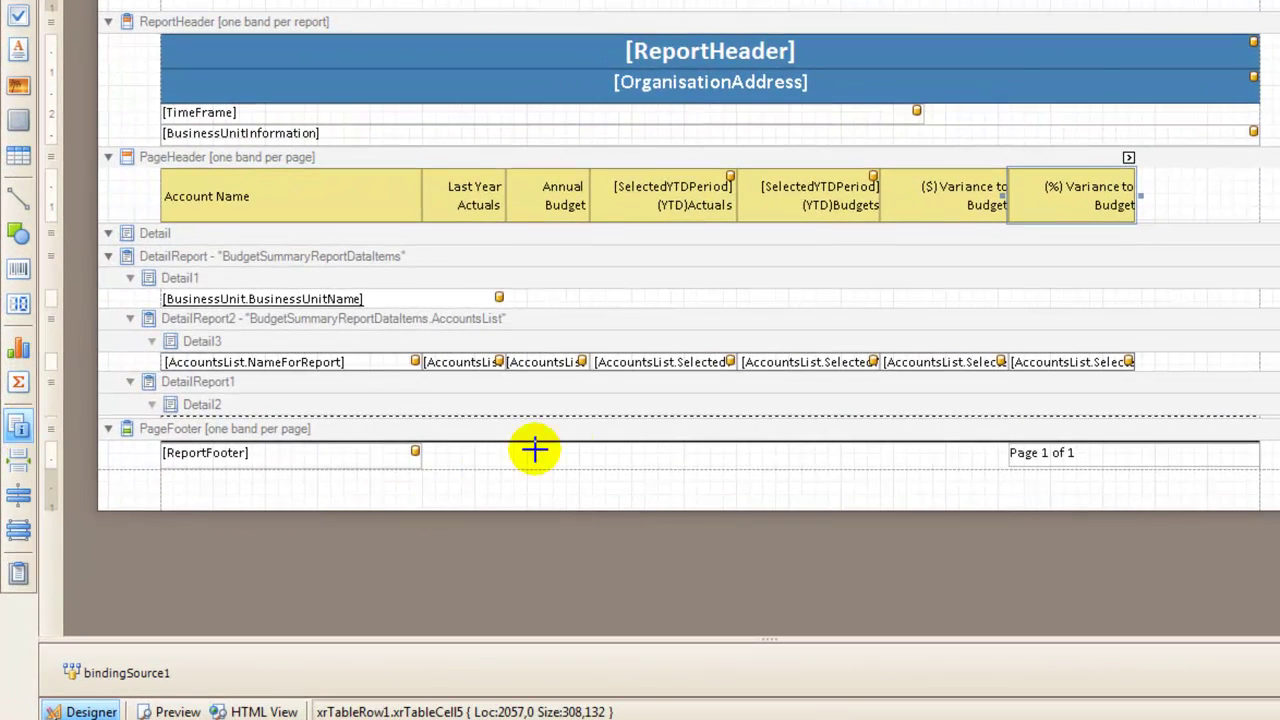
click(592, 442)
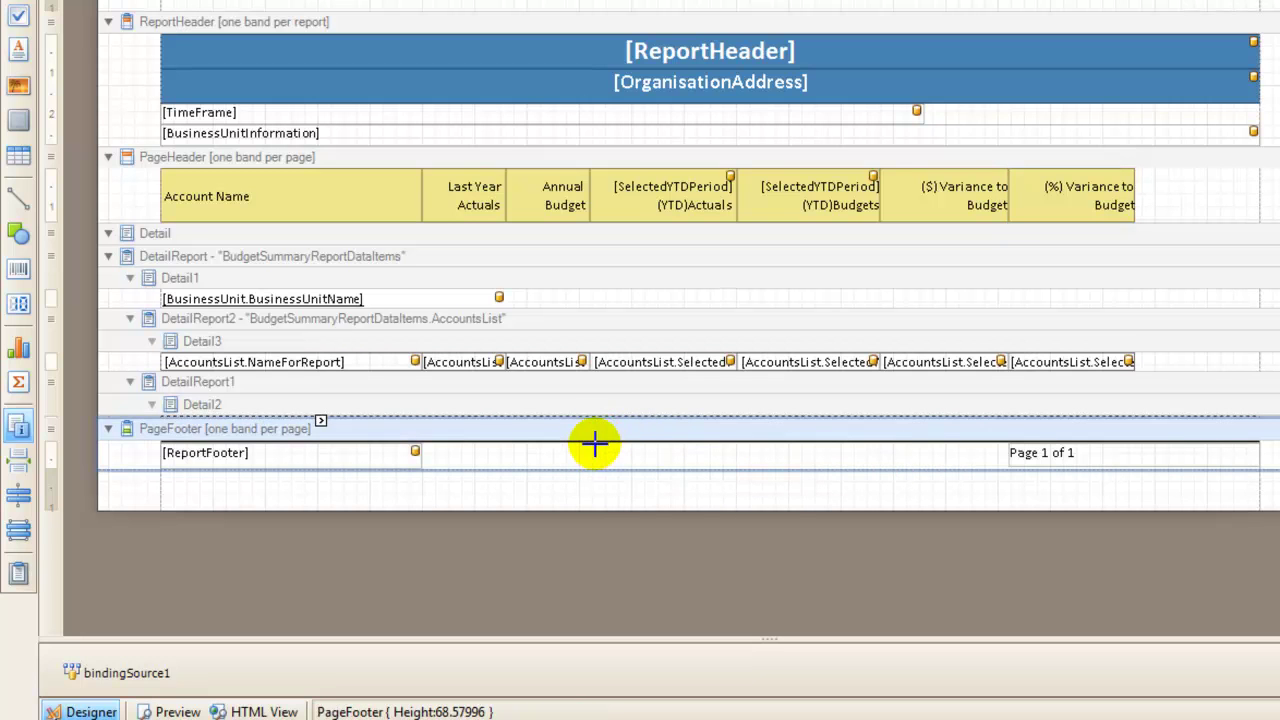
drag(595, 445, 815, 467)
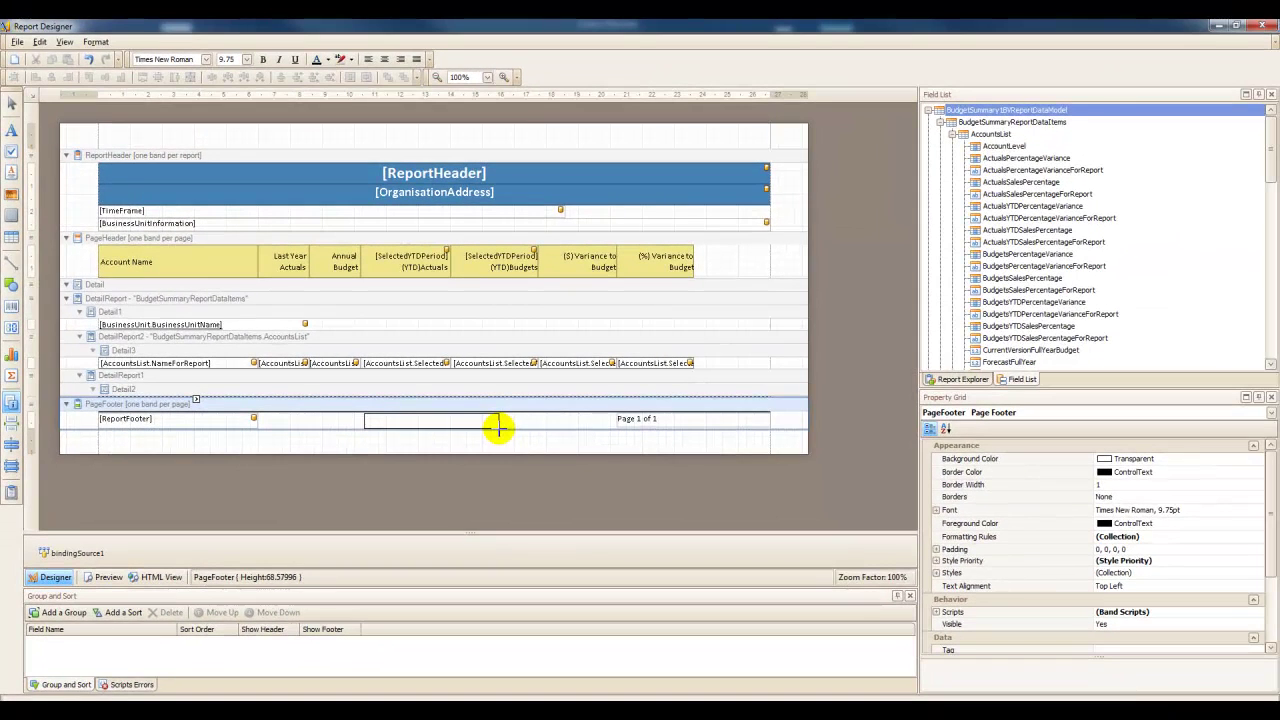
drag(499, 427, 499, 427)
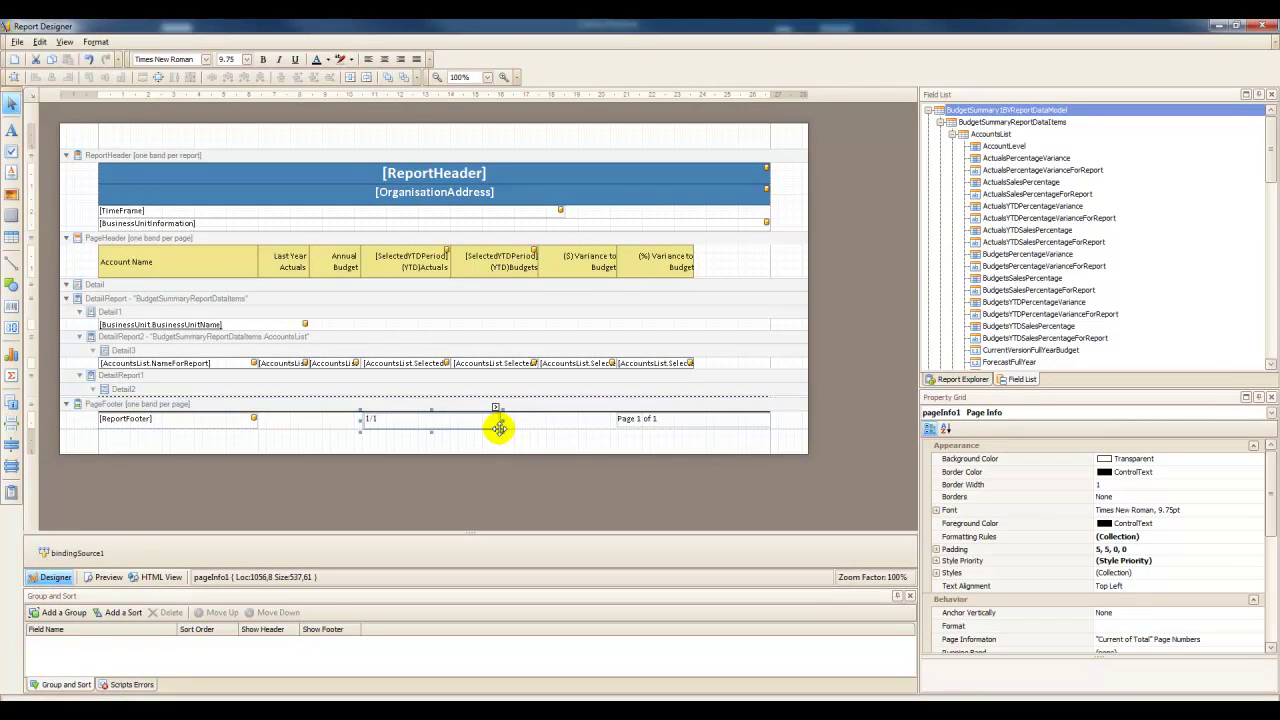
Set the new footer control's page information to Current Date and Time
click(495, 408)
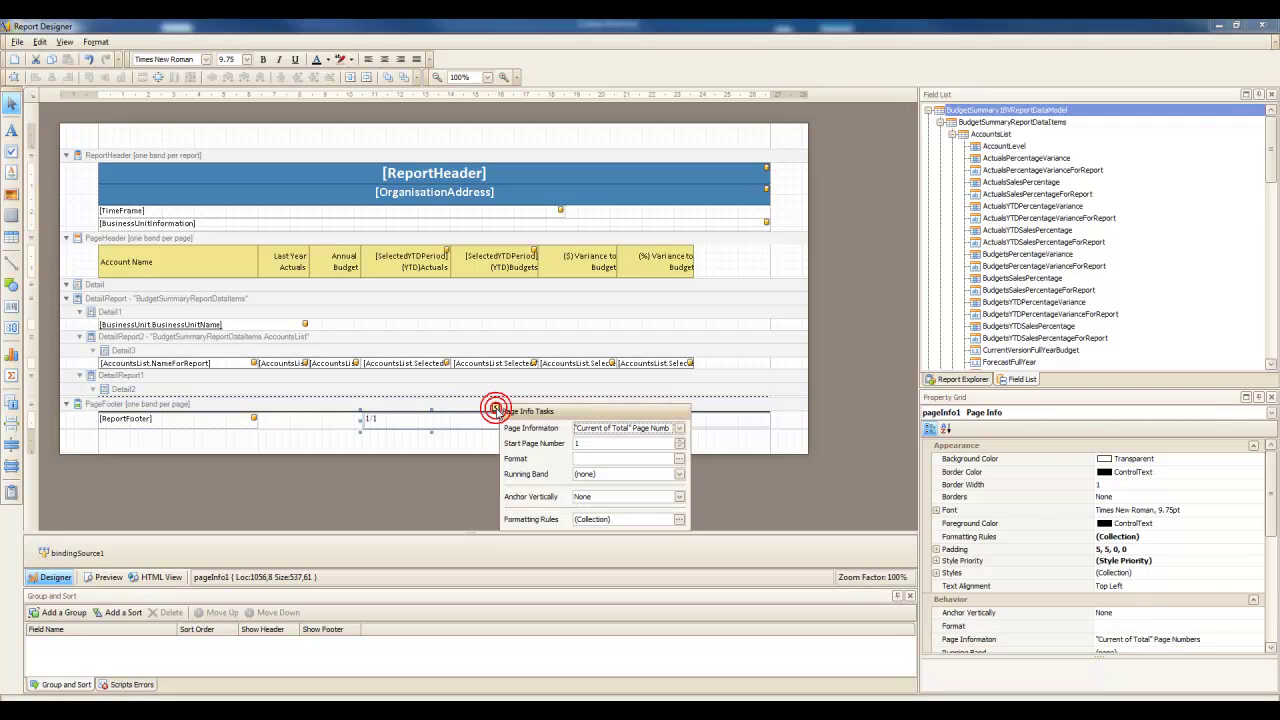
click(679, 428)
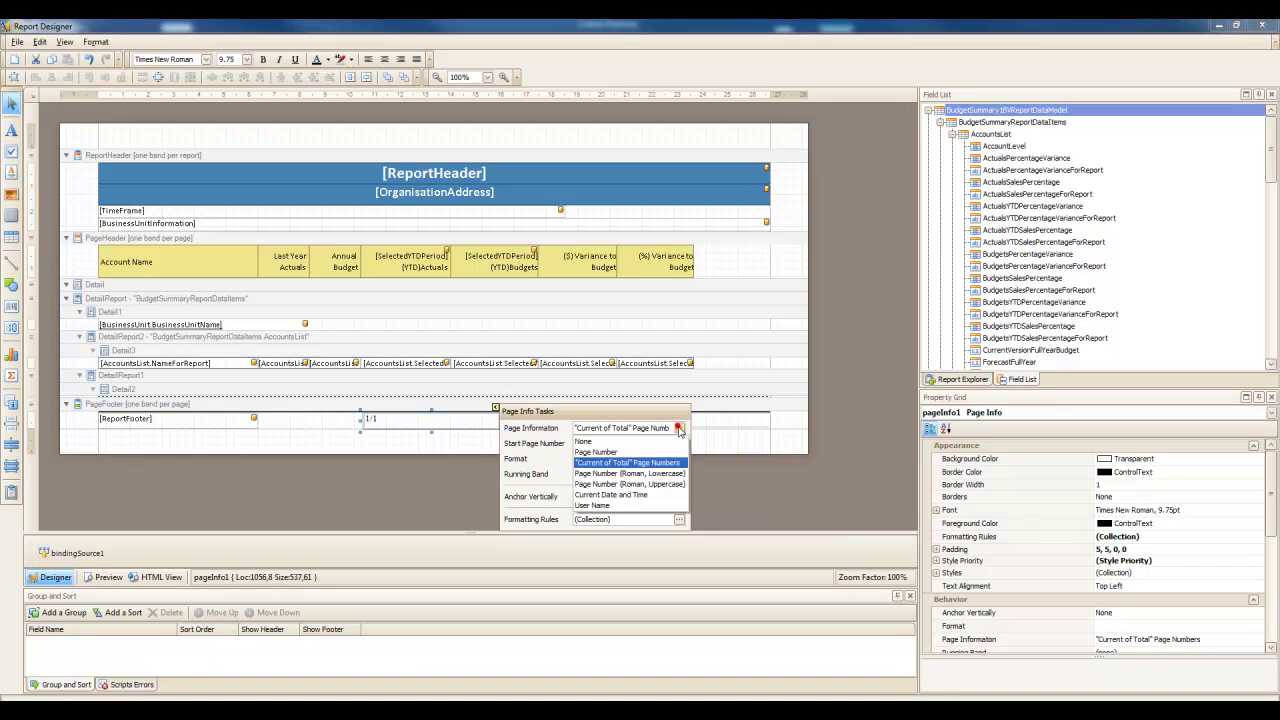
click(640, 495)
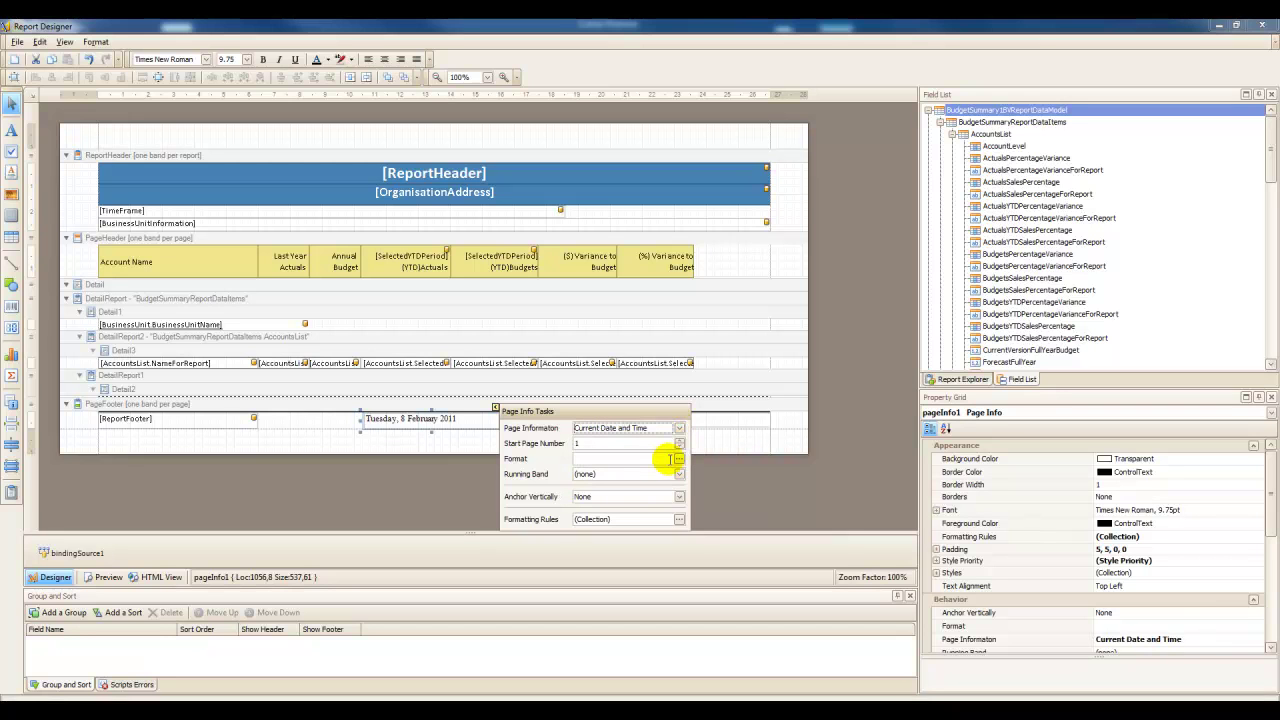
Format the footer date with the standard DateTime pattern d MMMM yyyy h:mm tt
click(679, 461)
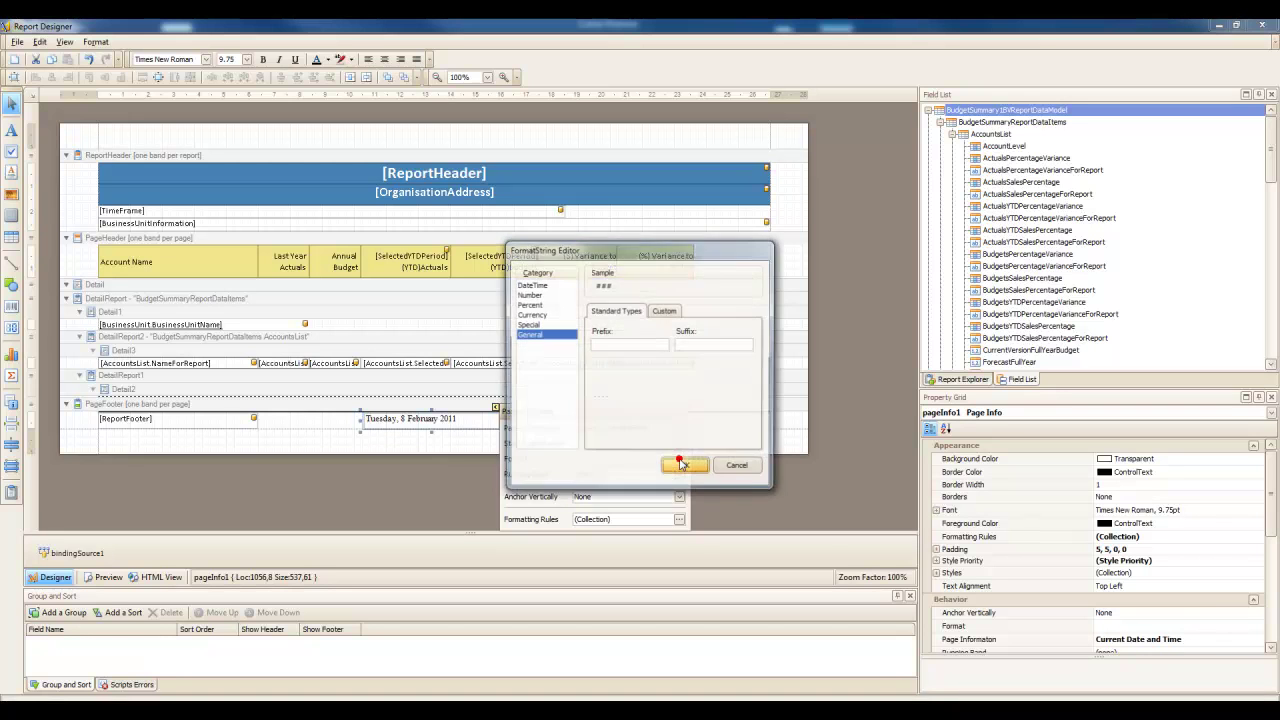
click(533, 285)
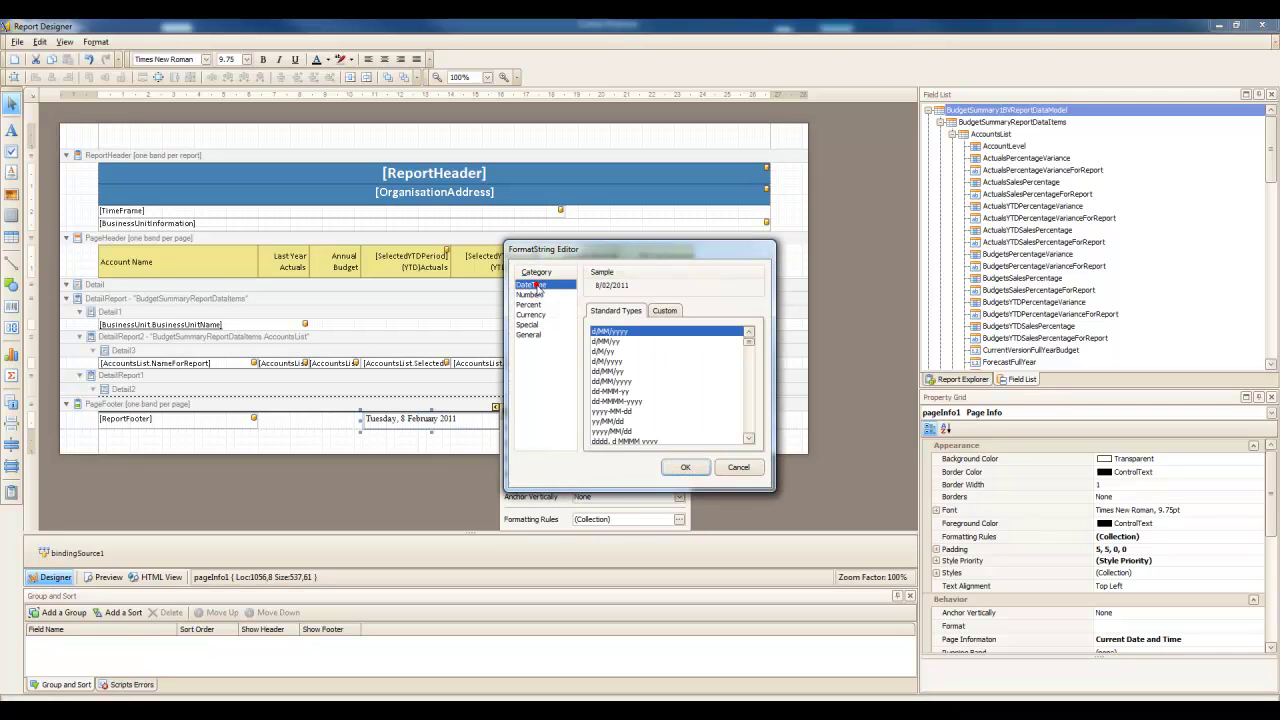
click(748, 439)
click(748, 439)
click(748, 439)
click(748, 439)
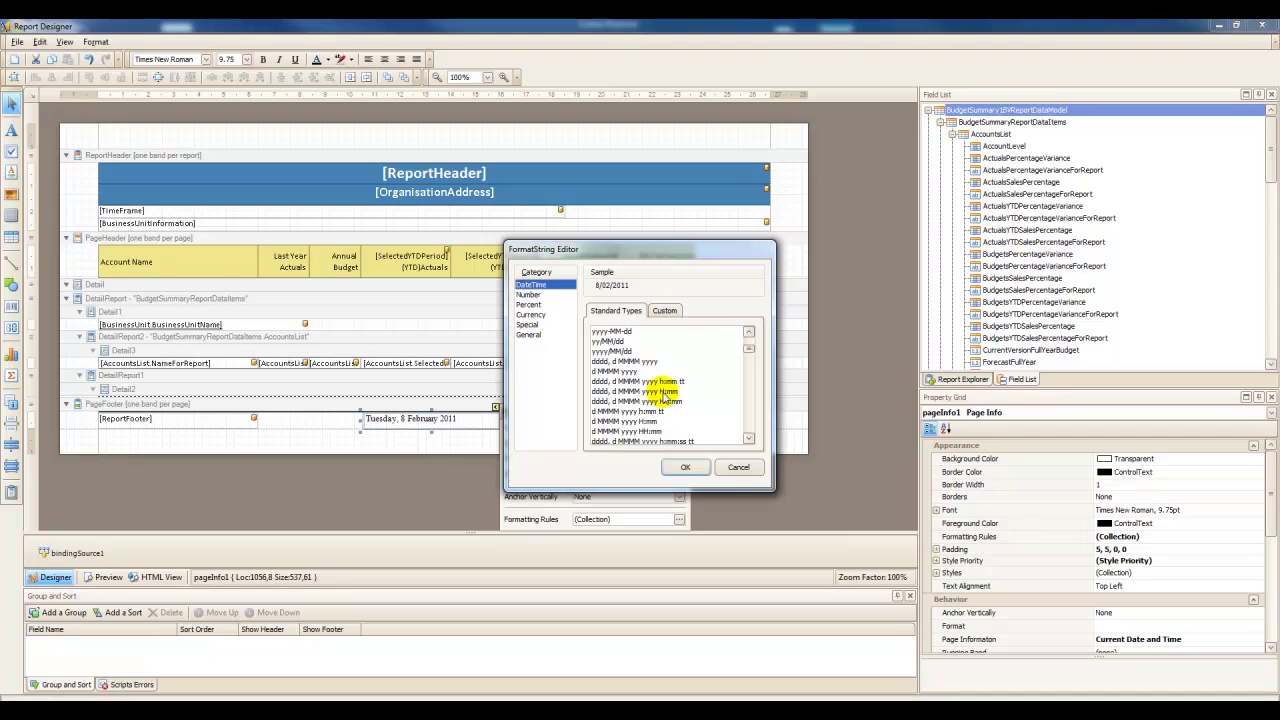
click(653, 411)
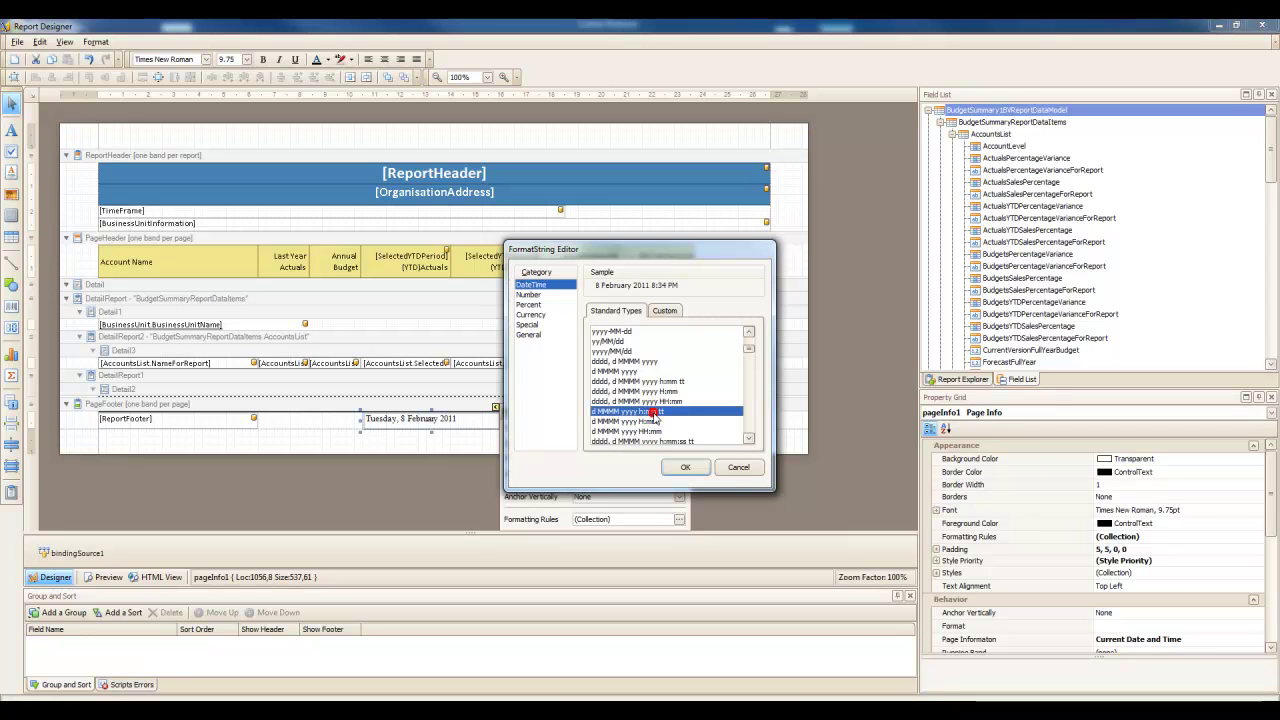
click(677, 467)
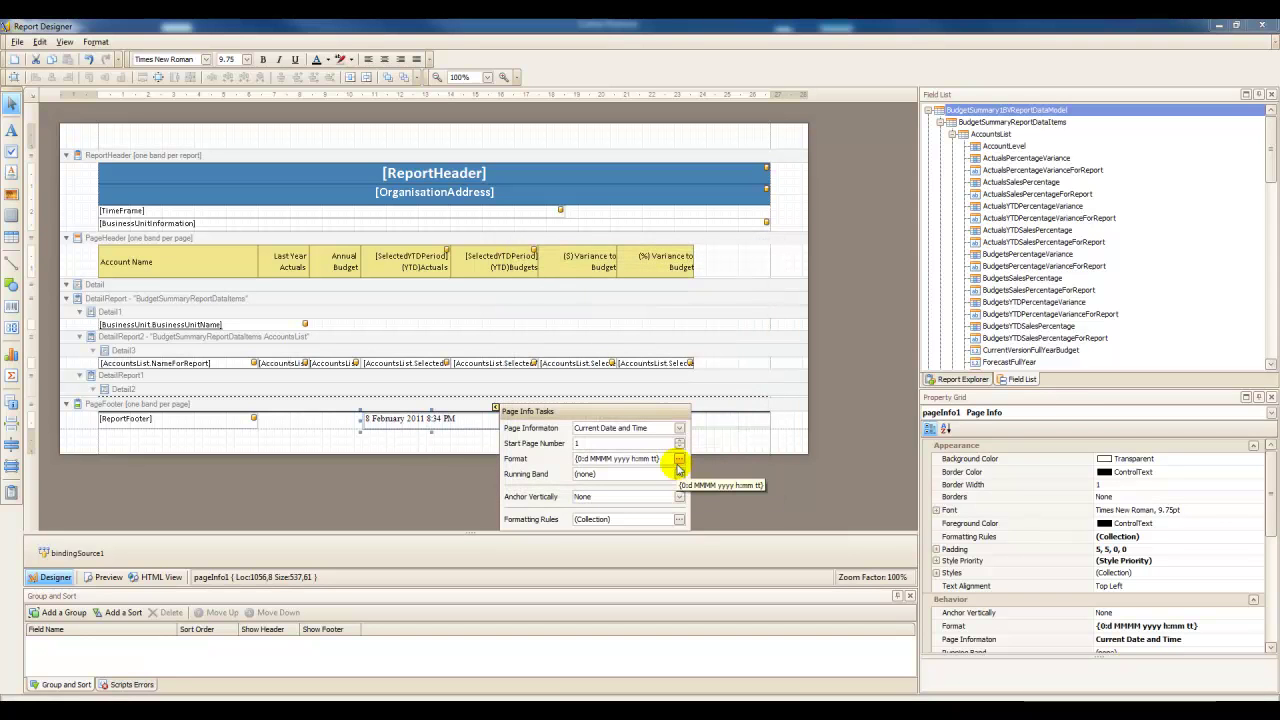
click(495, 408)
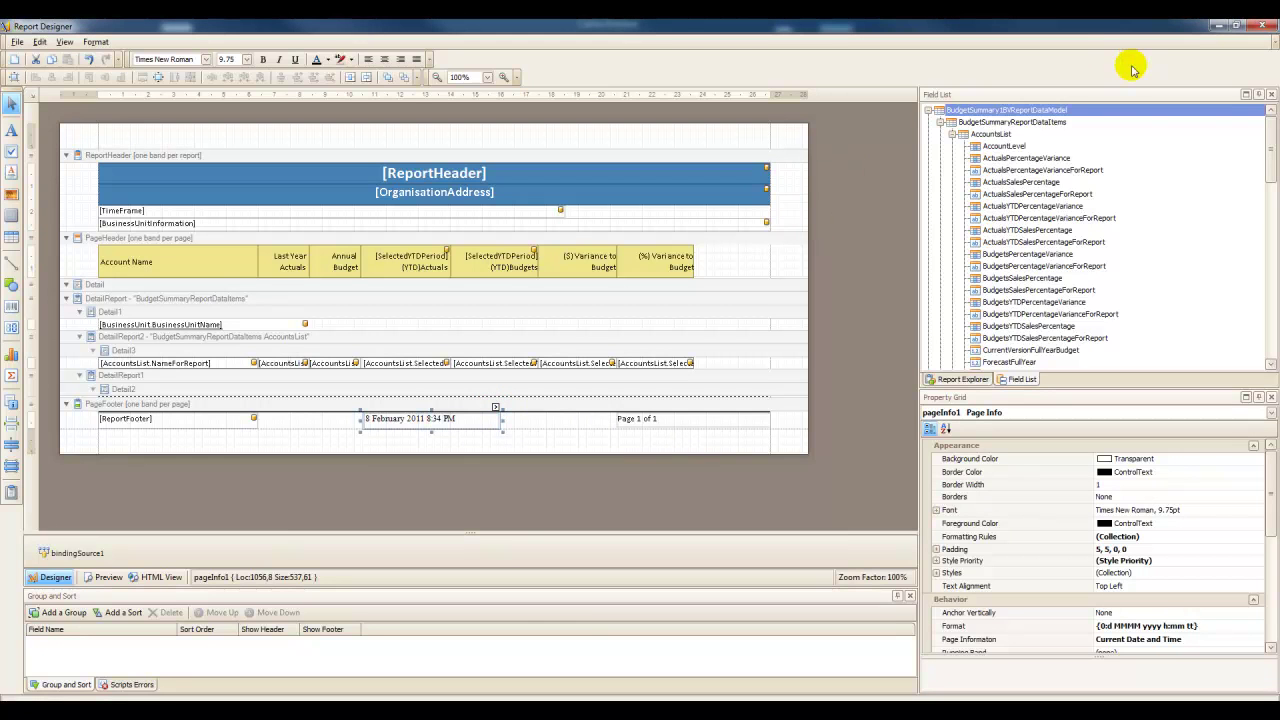
Close the report designer and display the report using the DOHA Grant Acquittal template
click(1262, 25)
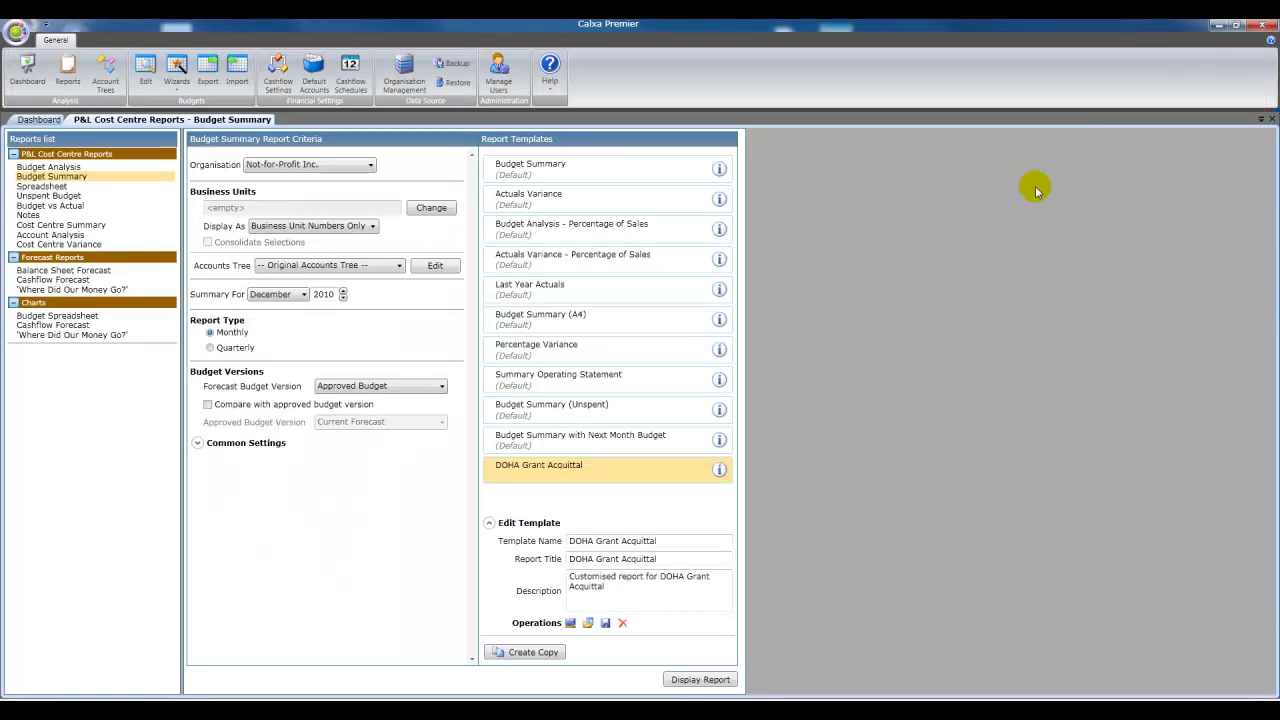
click(707, 680)
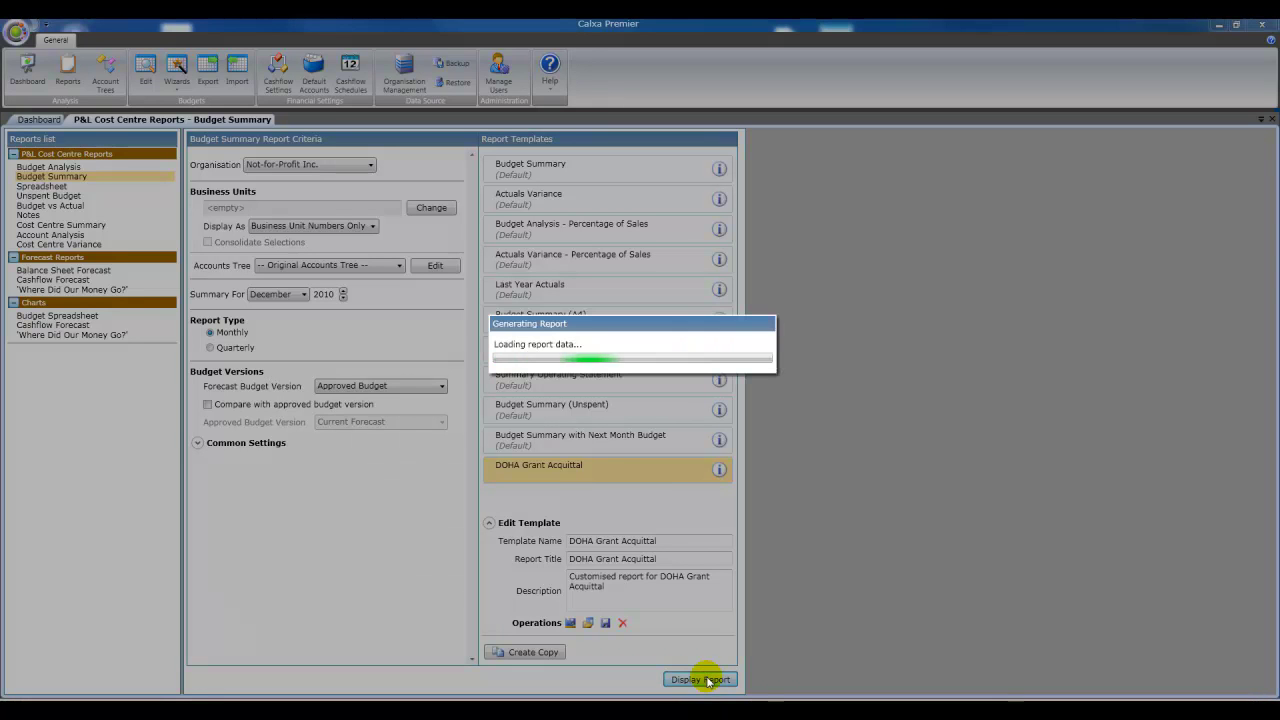